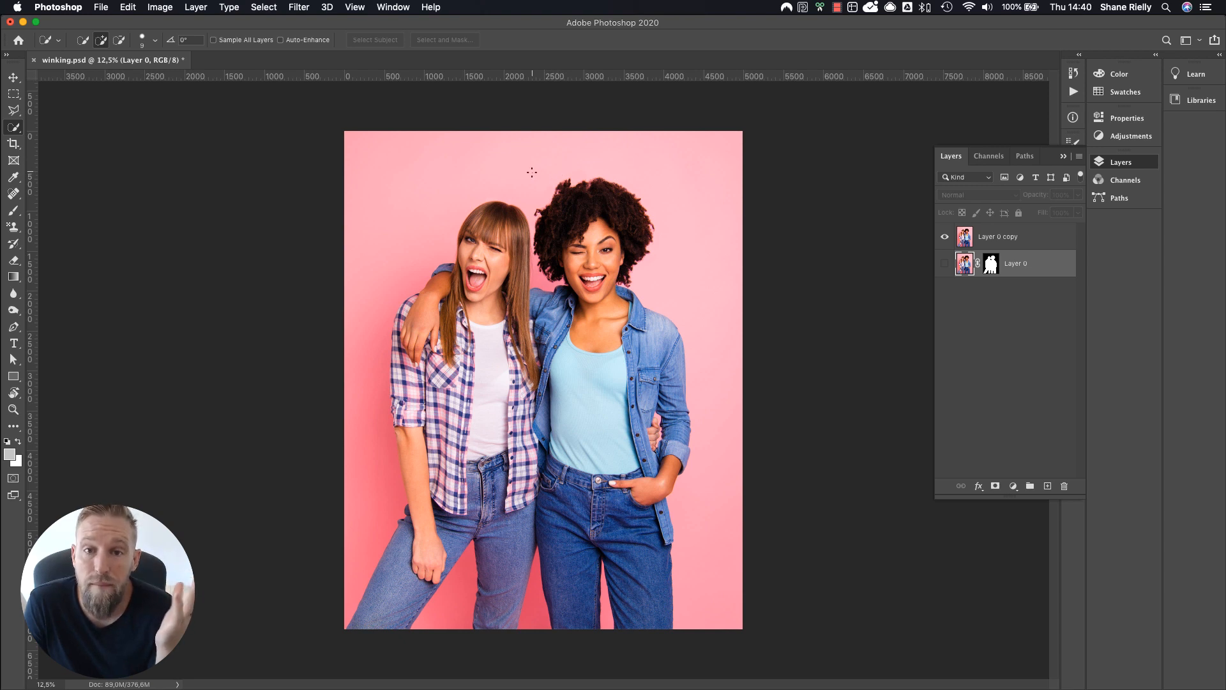
# Select both women with the Object Selection tool by enclosing them in a rectangle on the photo.
pyautogui.click(14, 128)
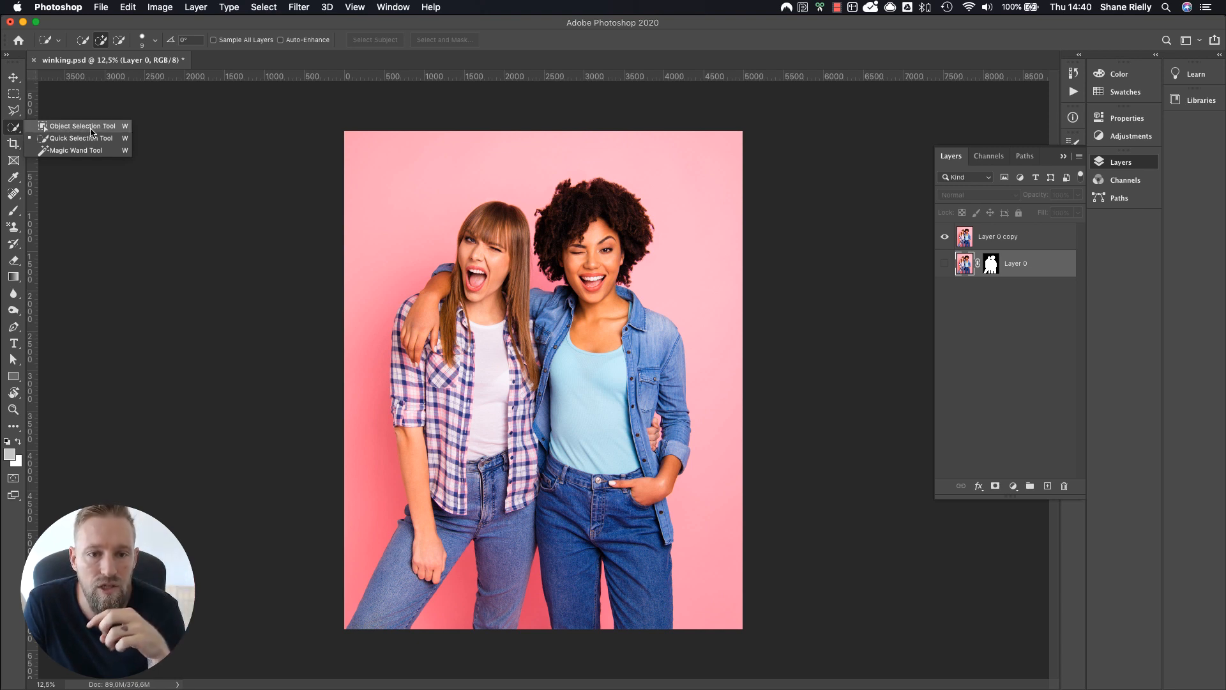
pyautogui.click(29, 130)
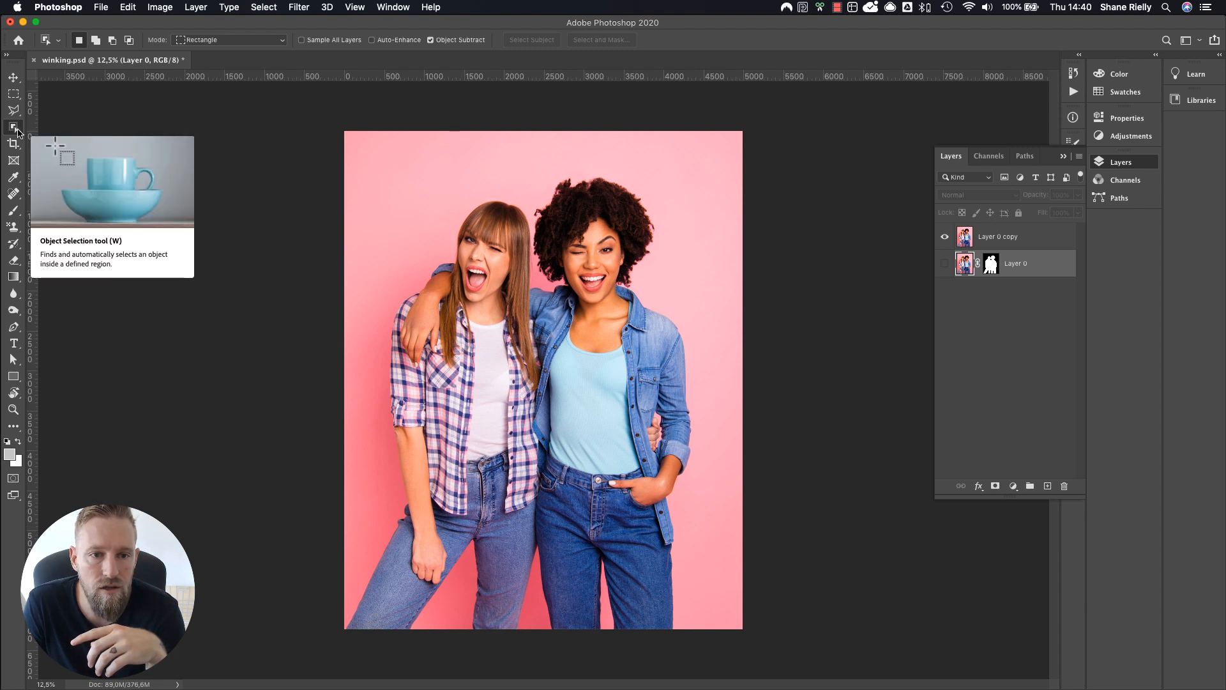
pyautogui.rightClick(17, 131)
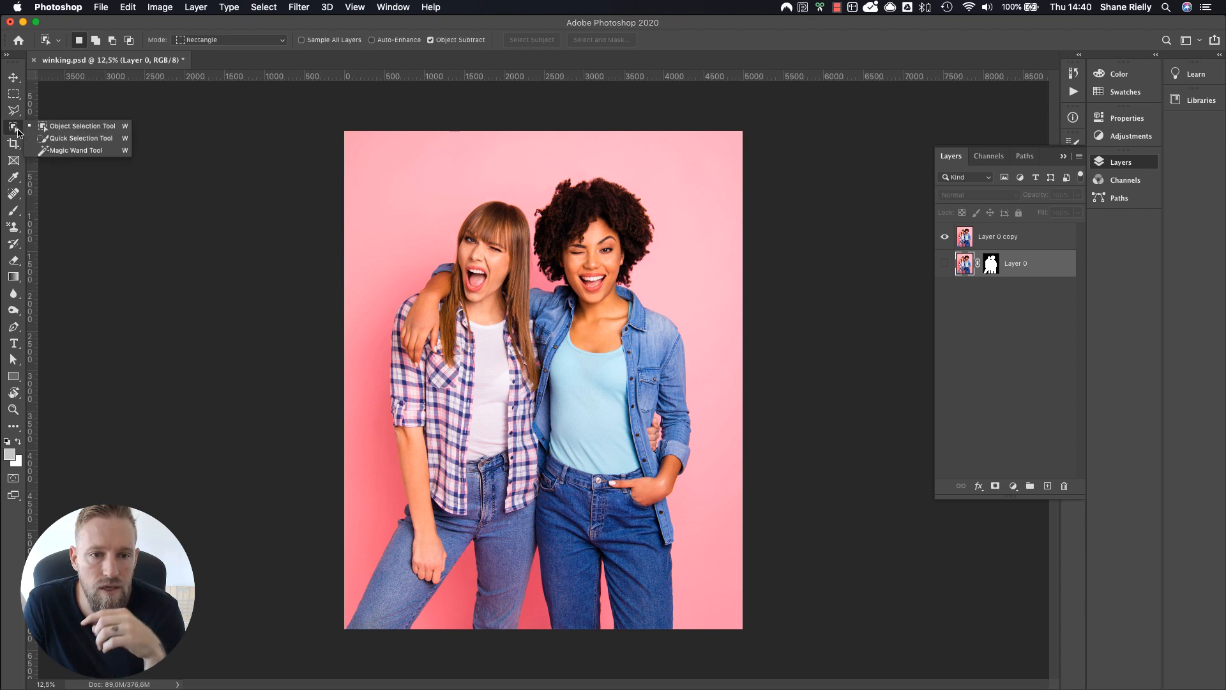
pyautogui.click(83, 125)
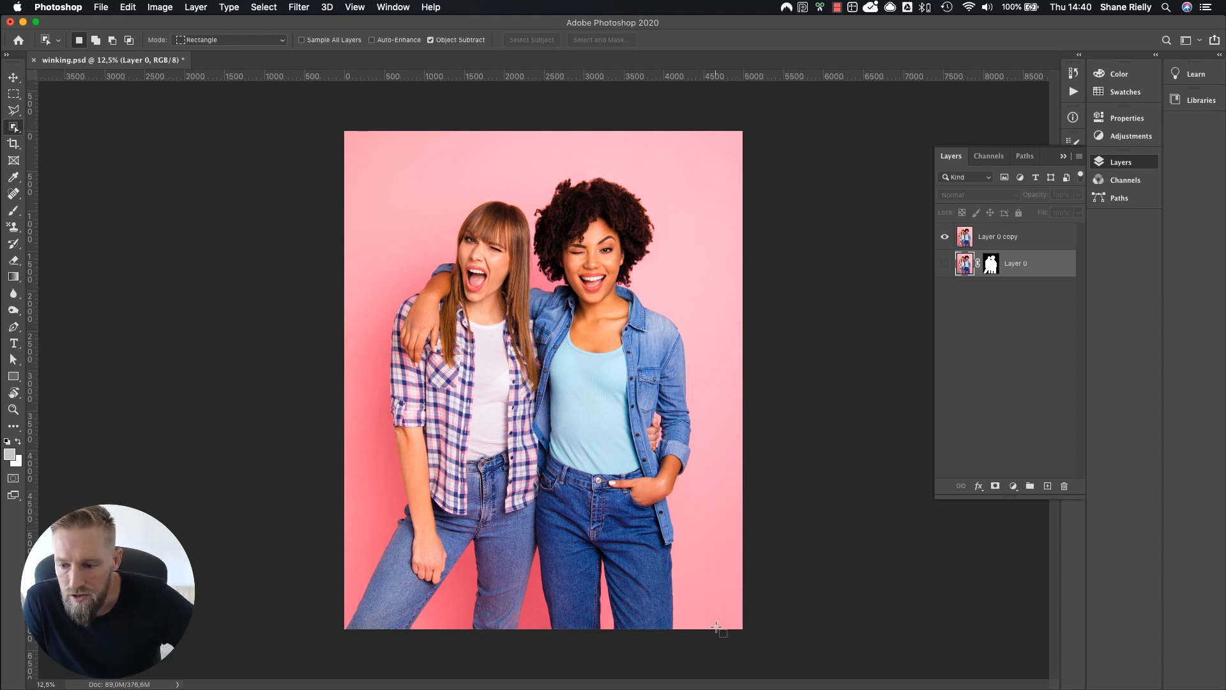
pyautogui.moveTo(716, 628); pyautogui.dragTo(334, 167)
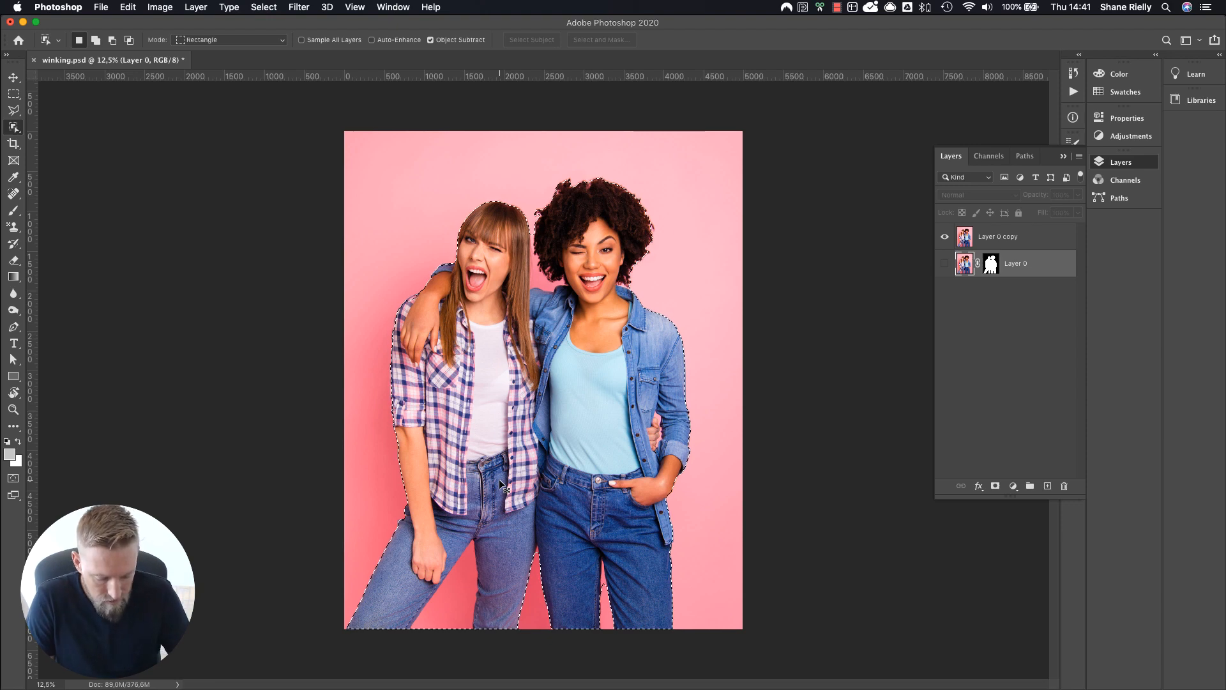
# Examine the selection outline around the women's hair, shoulders, arms and clothing at 33.3% zoom.
pyautogui.press('super+plus')
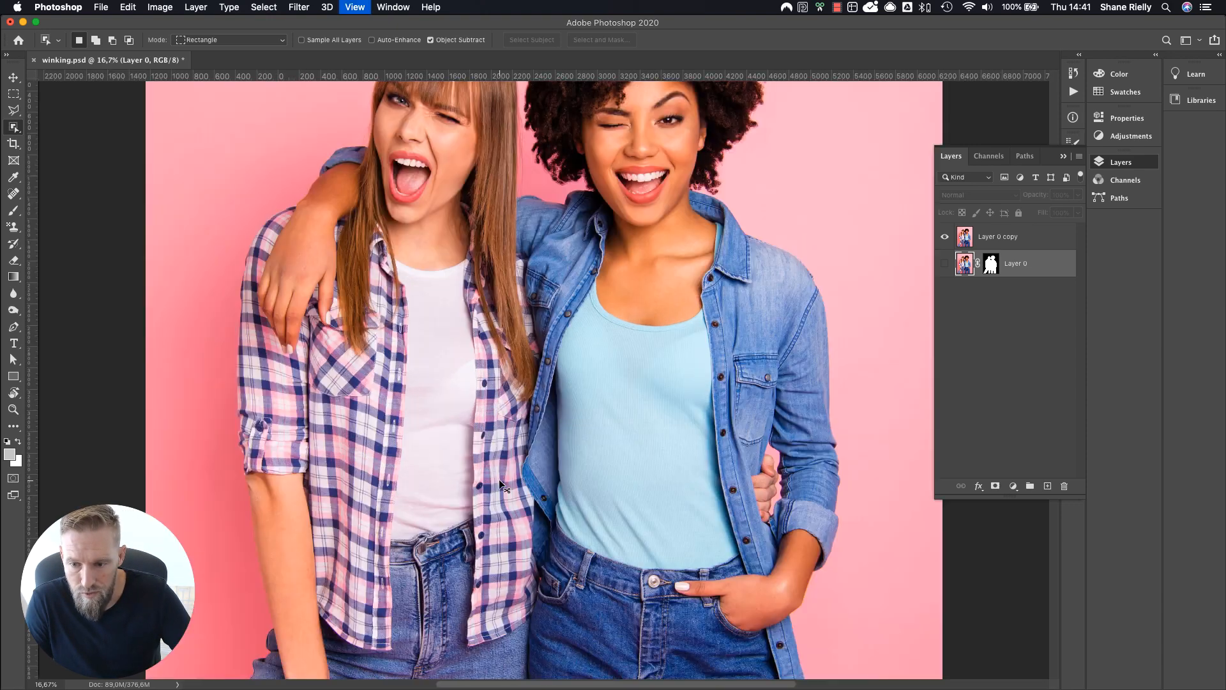
pyautogui.press('super+plus')
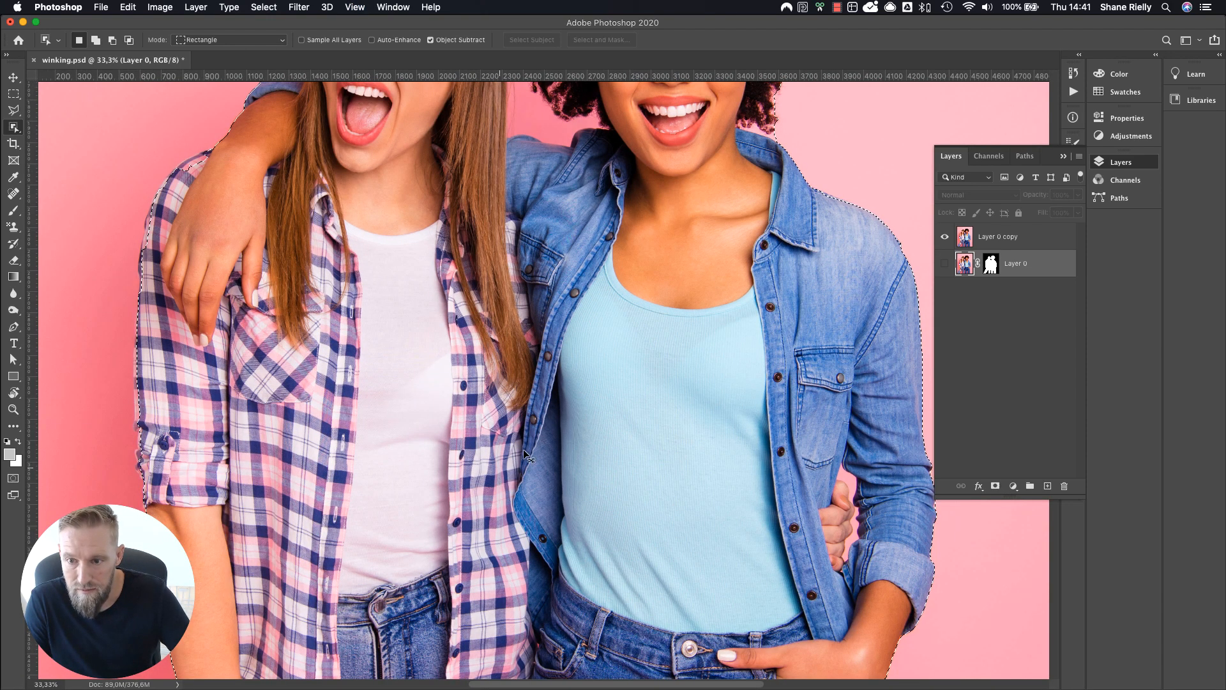
pyautogui.moveTo(668, 248); pyautogui.dragTo(538, 469)
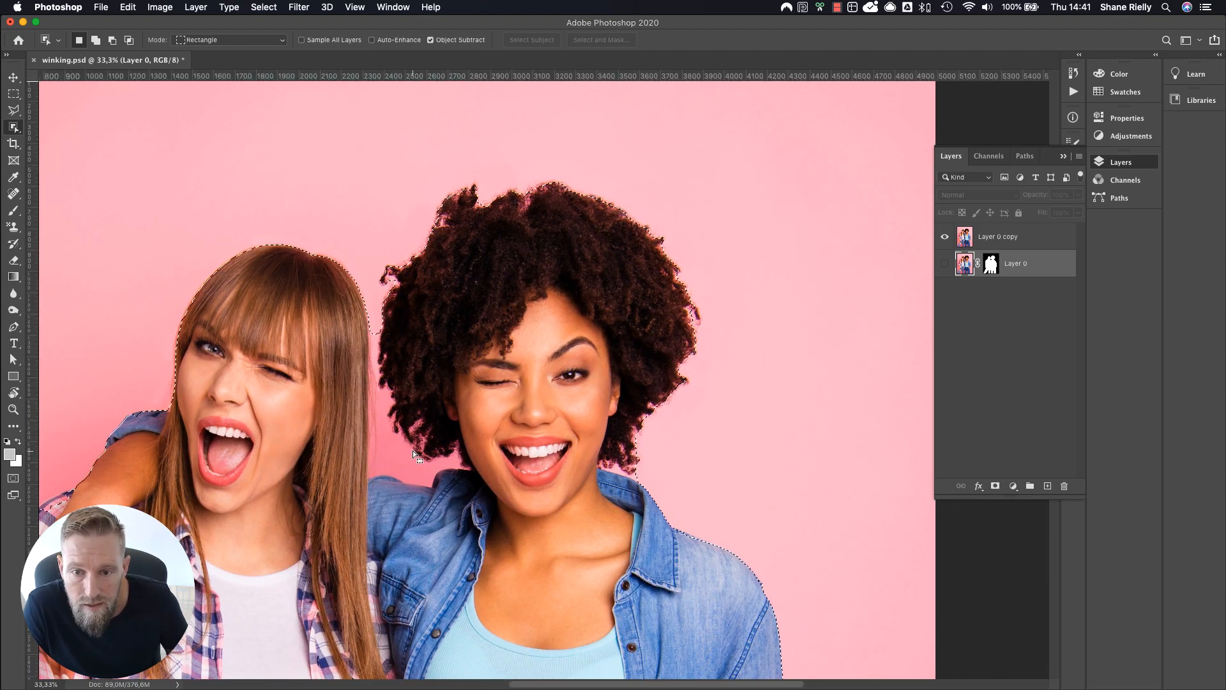
pyautogui.moveTo(413, 450); pyautogui.dragTo(728, 330)
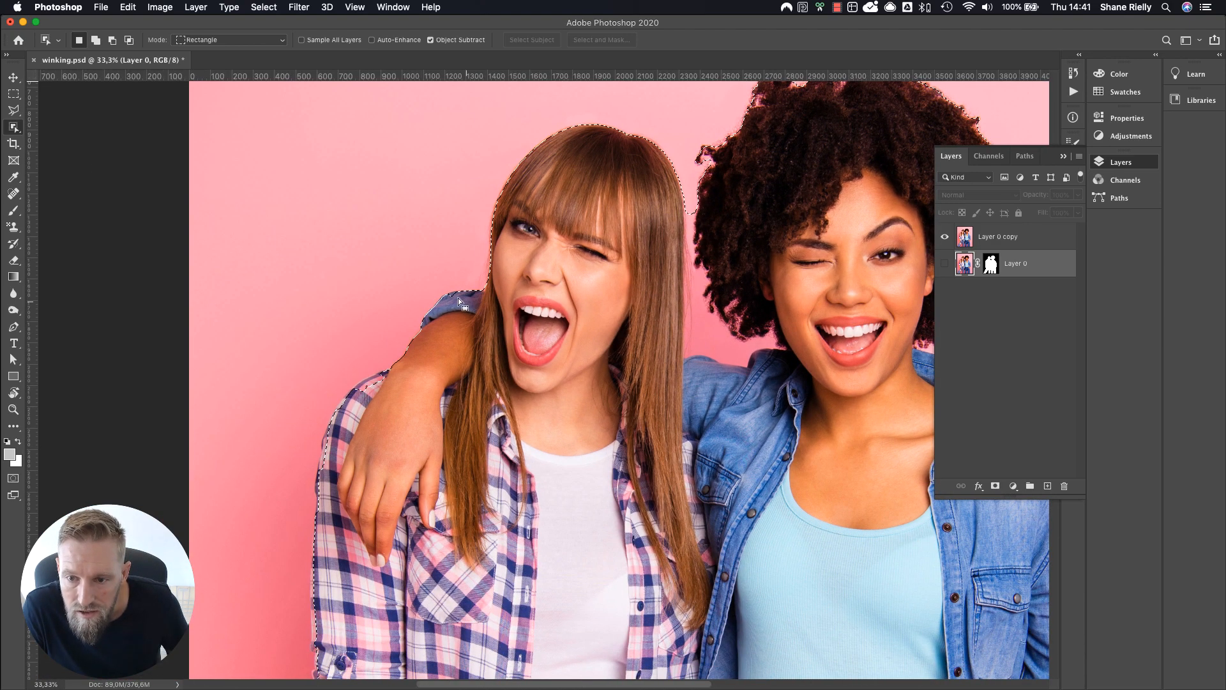
pyautogui.moveTo(456, 303); pyautogui.dragTo(497, 426)
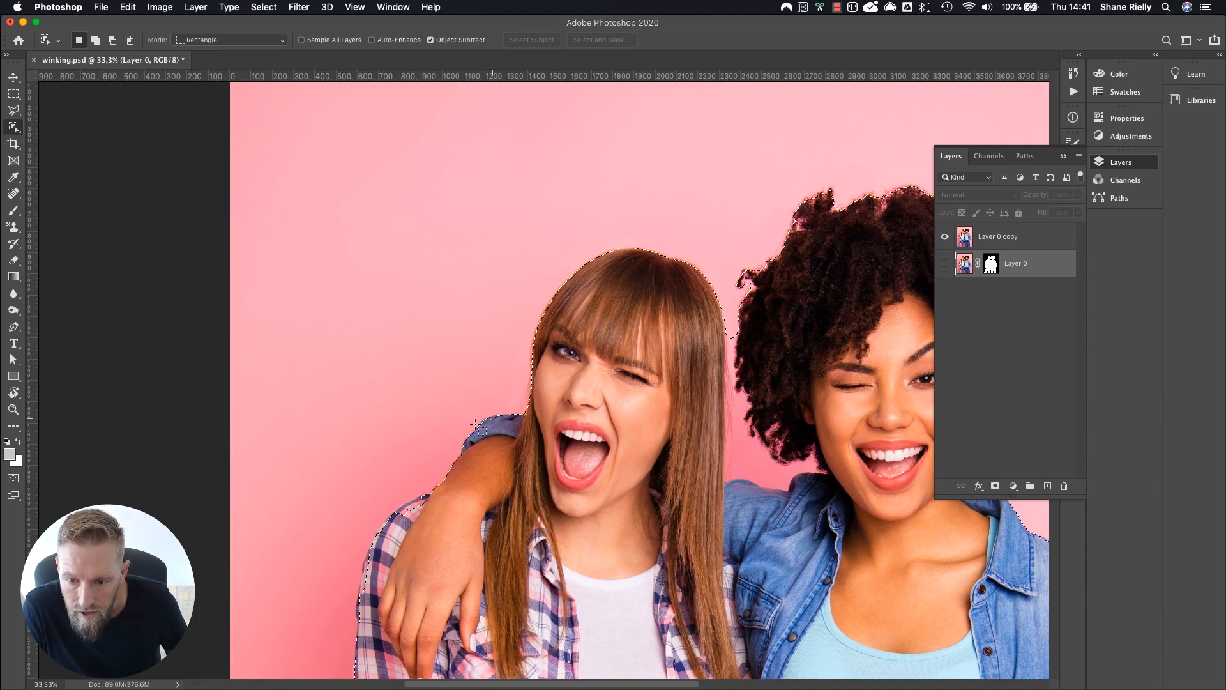
pyautogui.moveTo(422, 573); pyautogui.dragTo(443, 480)
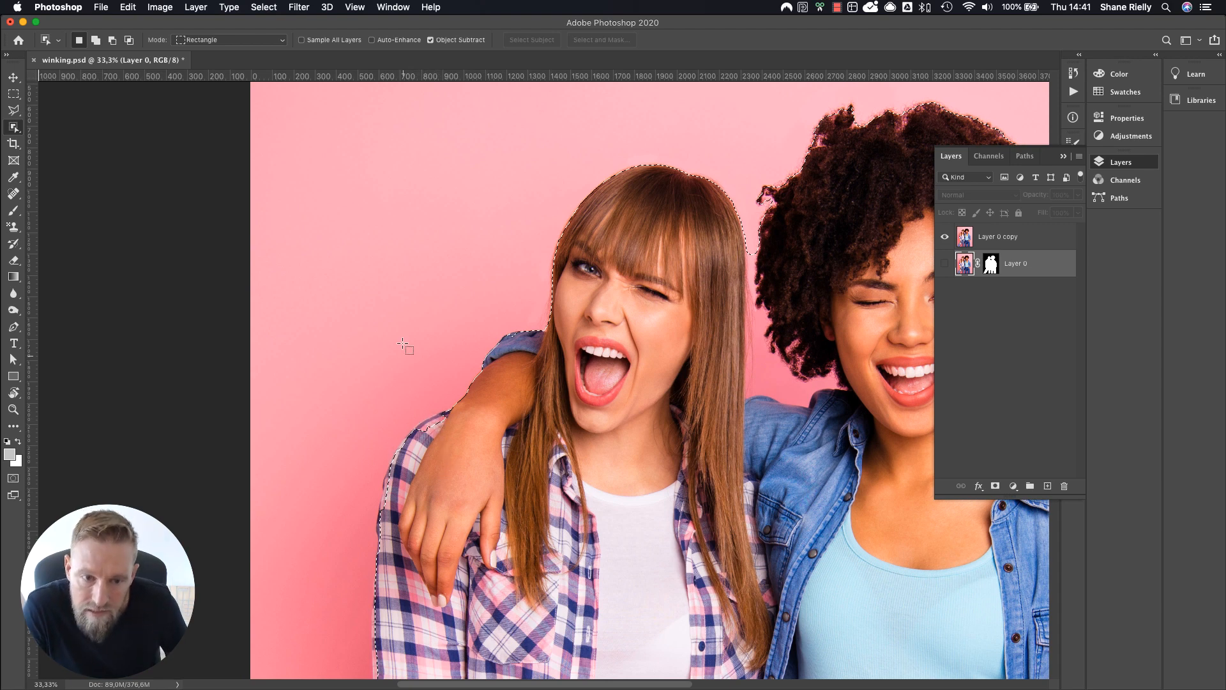
pyautogui.scroll(-5, 458, 412)
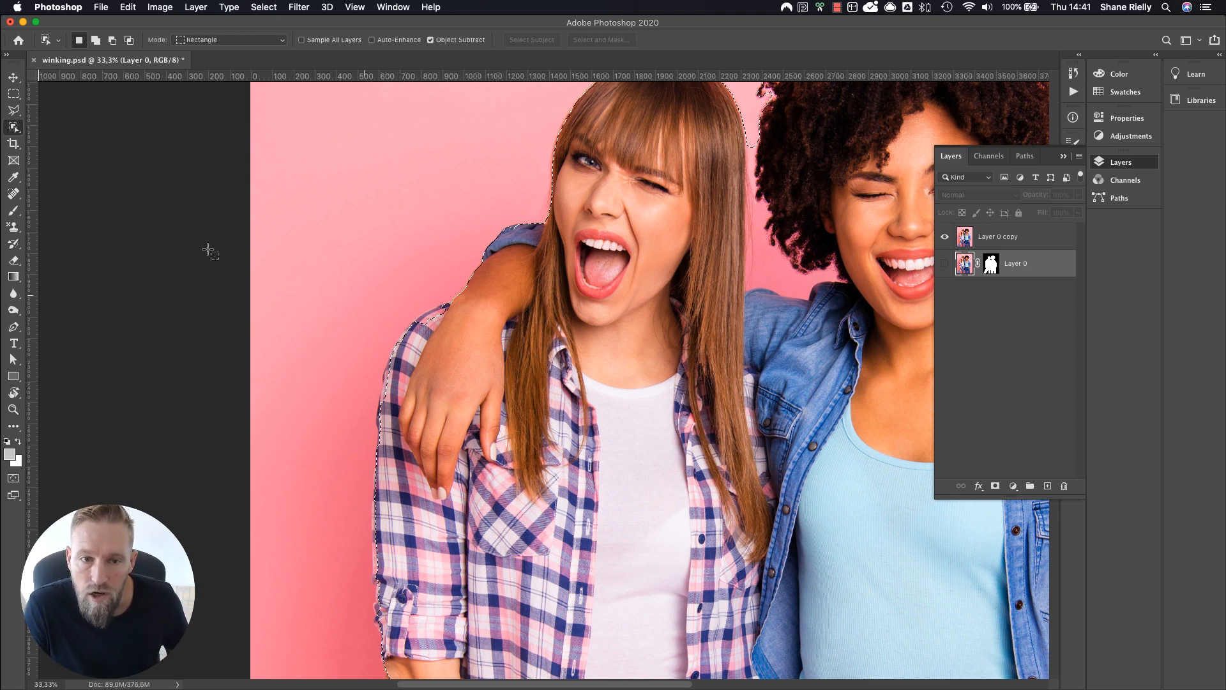
# Refine the selection along the top of the plaid shirt's shoulder with the Quick Selection tool, removing background spill.
pyautogui.rightClick(17, 131)
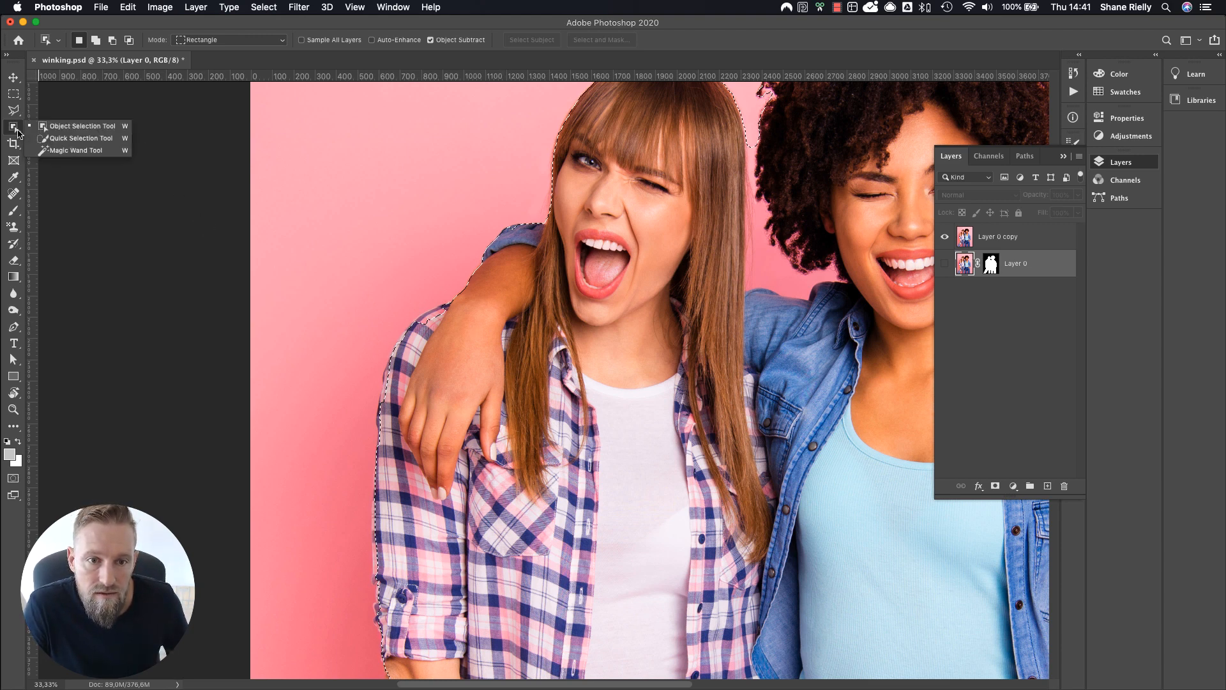
pyautogui.click(76, 140)
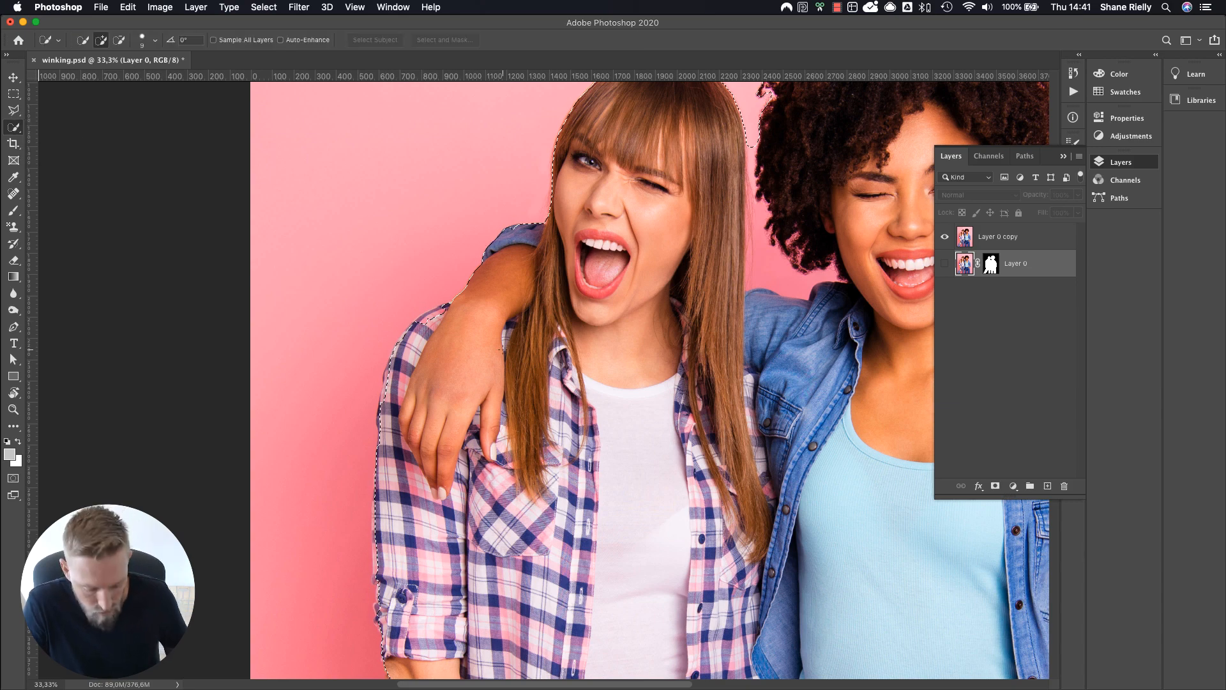
pyautogui.press('super+plus')
pyautogui.moveTo(462, 339)
pyautogui.mouseDown()
pyautogui.moveTo(701, 567)
pyautogui.moveTo(544, 432)
pyautogui.mouseUp()
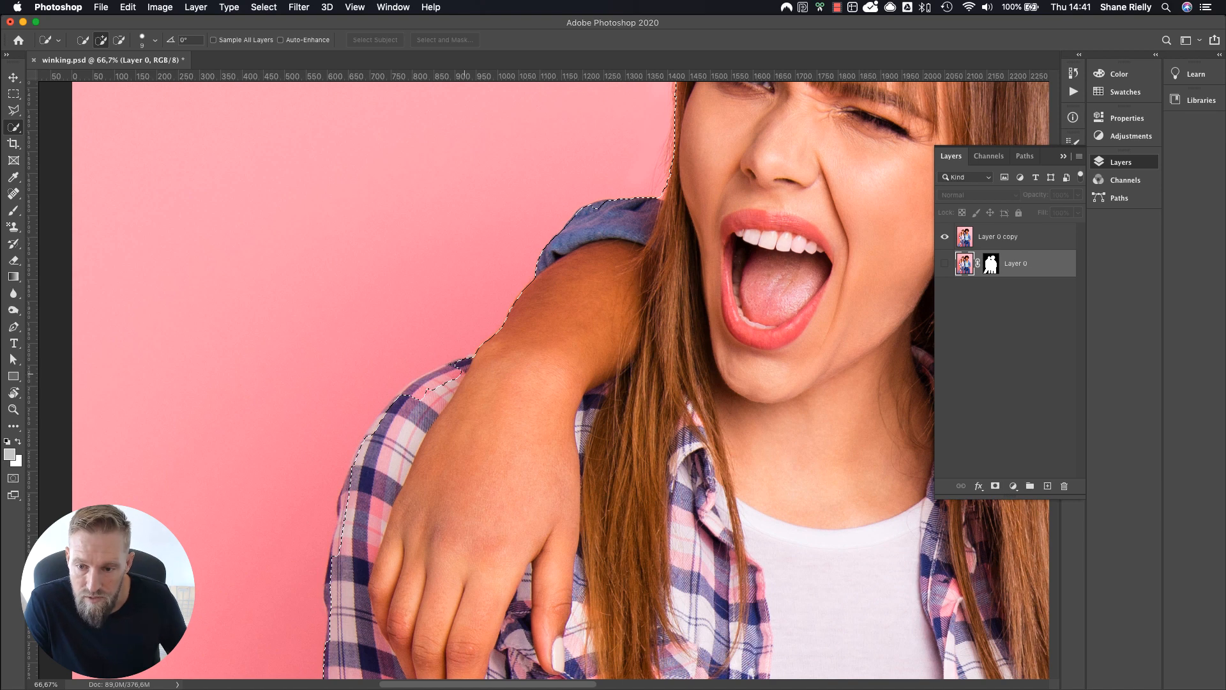
pyautogui.moveTo(440, 358); pyautogui.dragTo(382, 363)
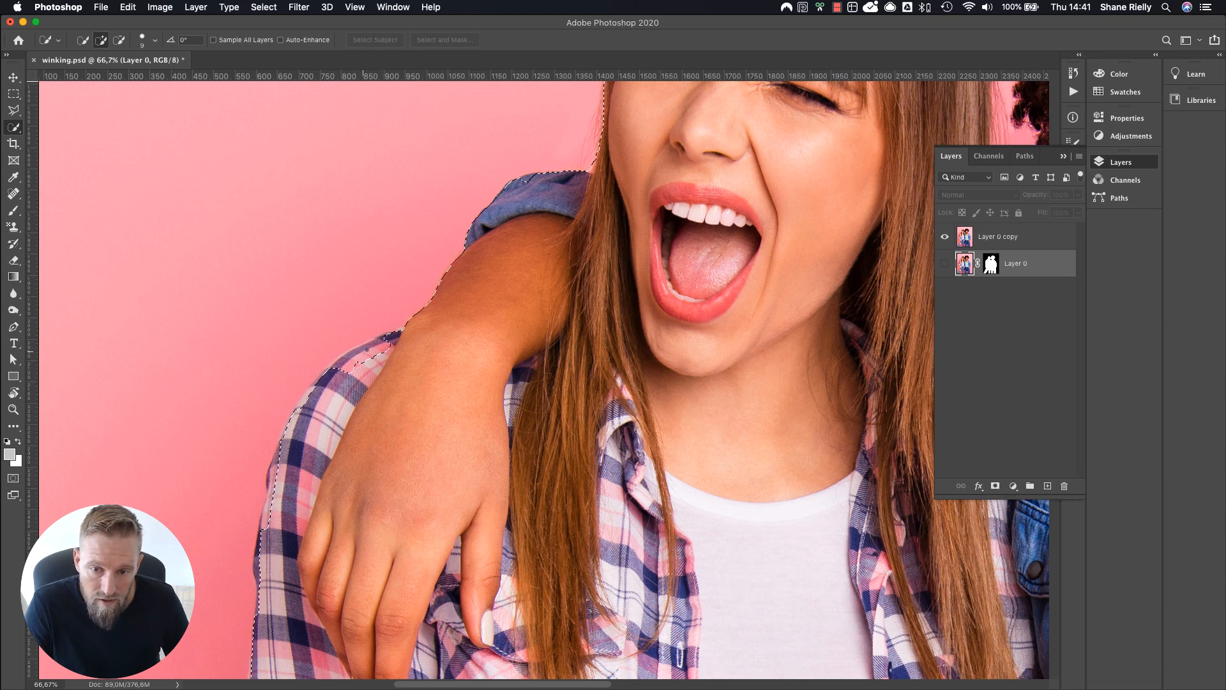
pyautogui.moveTo(336, 372); pyautogui.dragTo(385, 346)
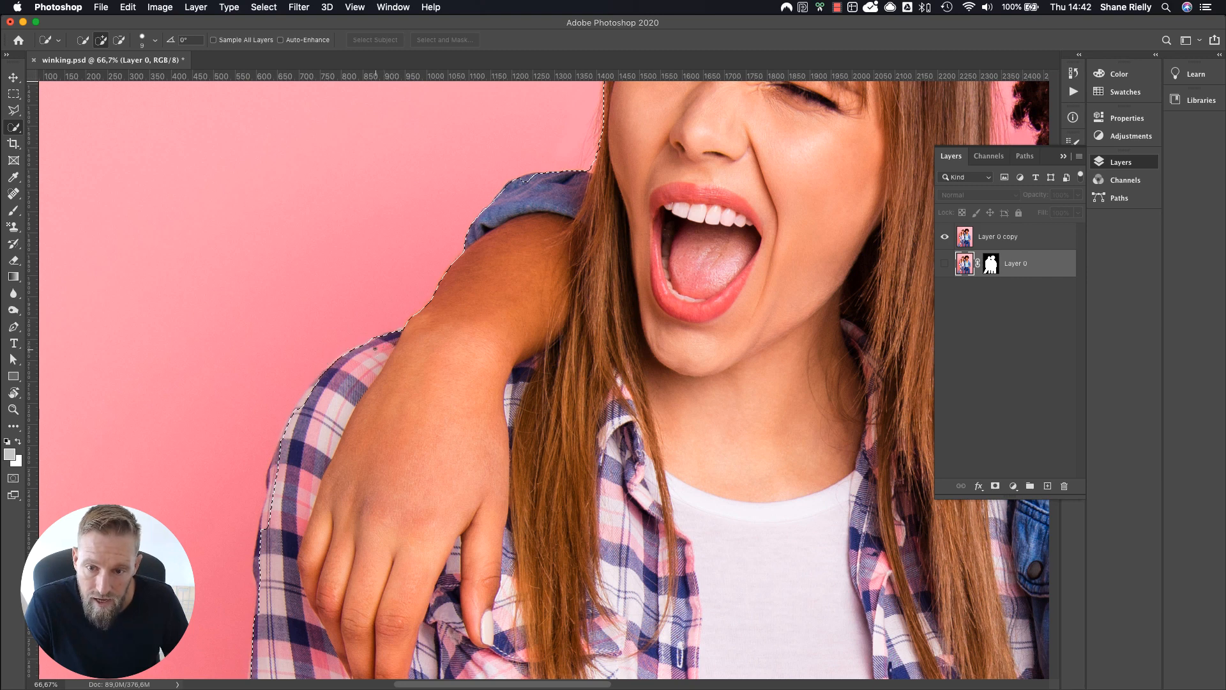
pyautogui.click(313, 385)
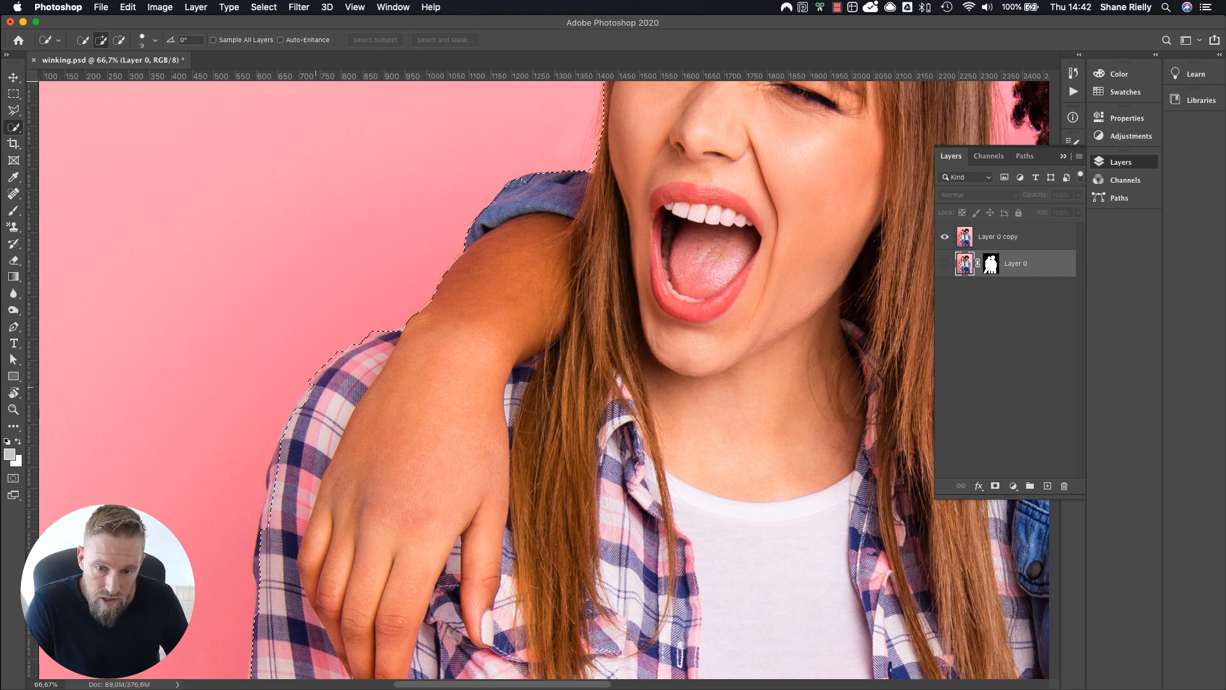
pyautogui.moveTo(306, 386); pyautogui.dragTo(296, 412)
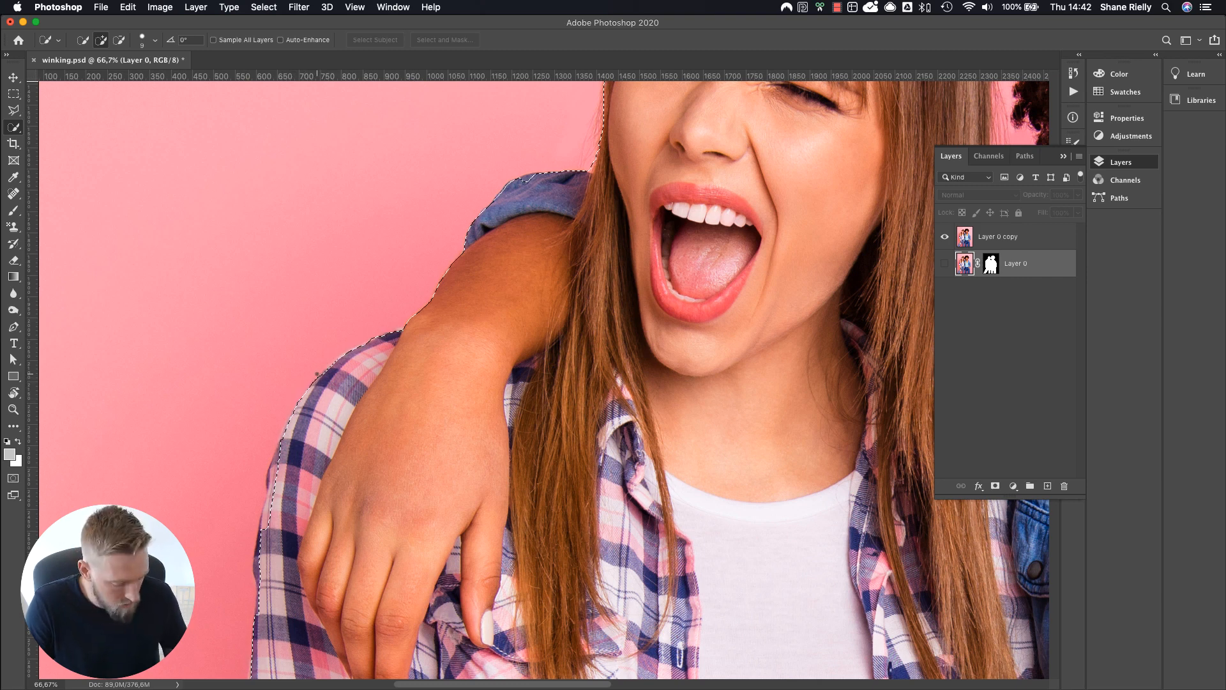
pyautogui.press('alt')
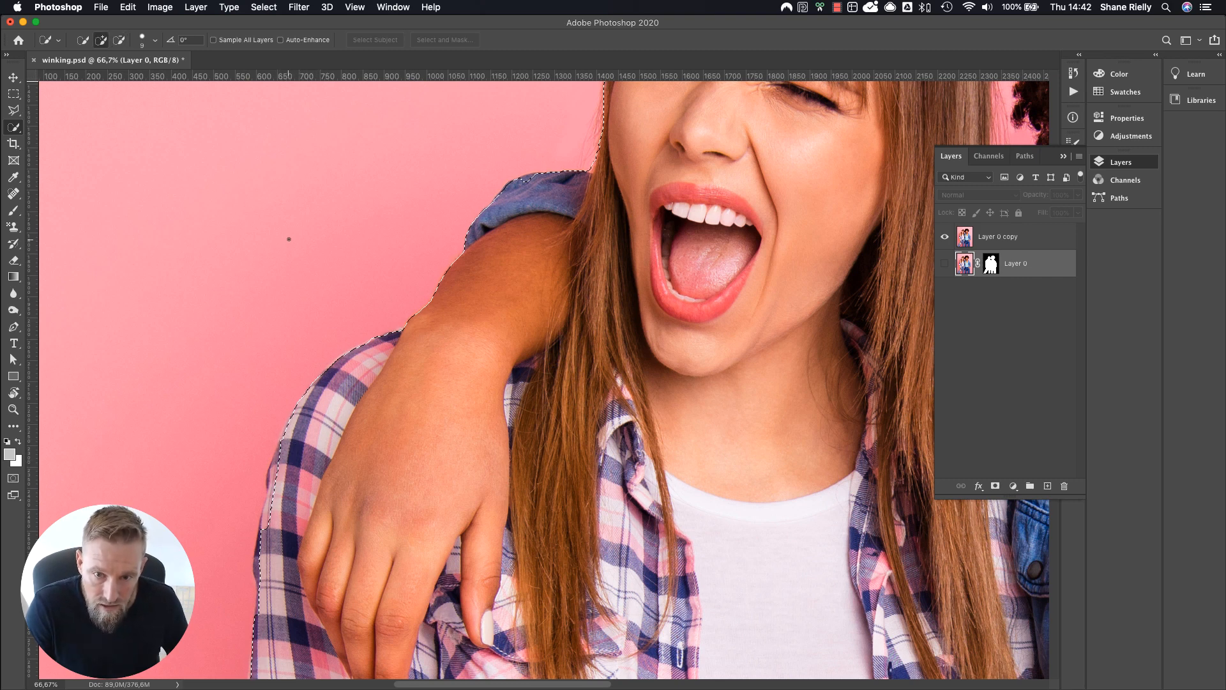
# Enlarge the Quick Selection brush to 40 px.
pyautogui.press(']')
pyautogui.press(']')
pyautogui.press(']')
pyautogui.press(']')
pyautogui.press(']')
pyautogui.press(']')
pyautogui.press(']')
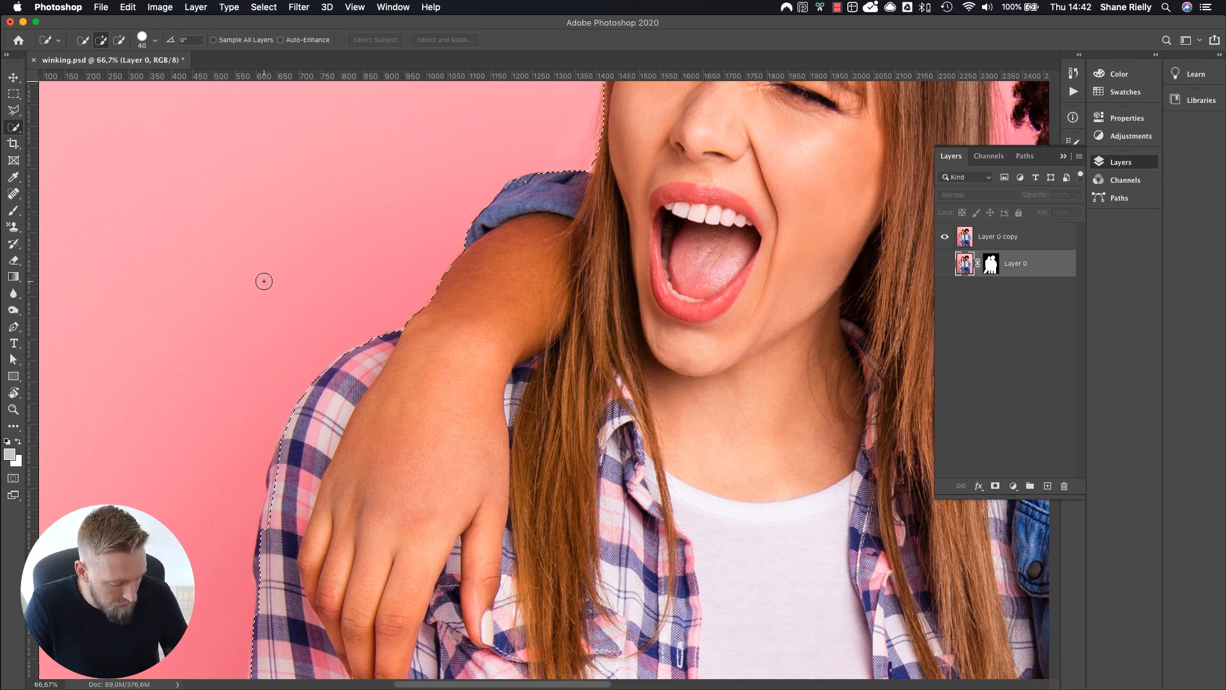
pyautogui.press('alt')
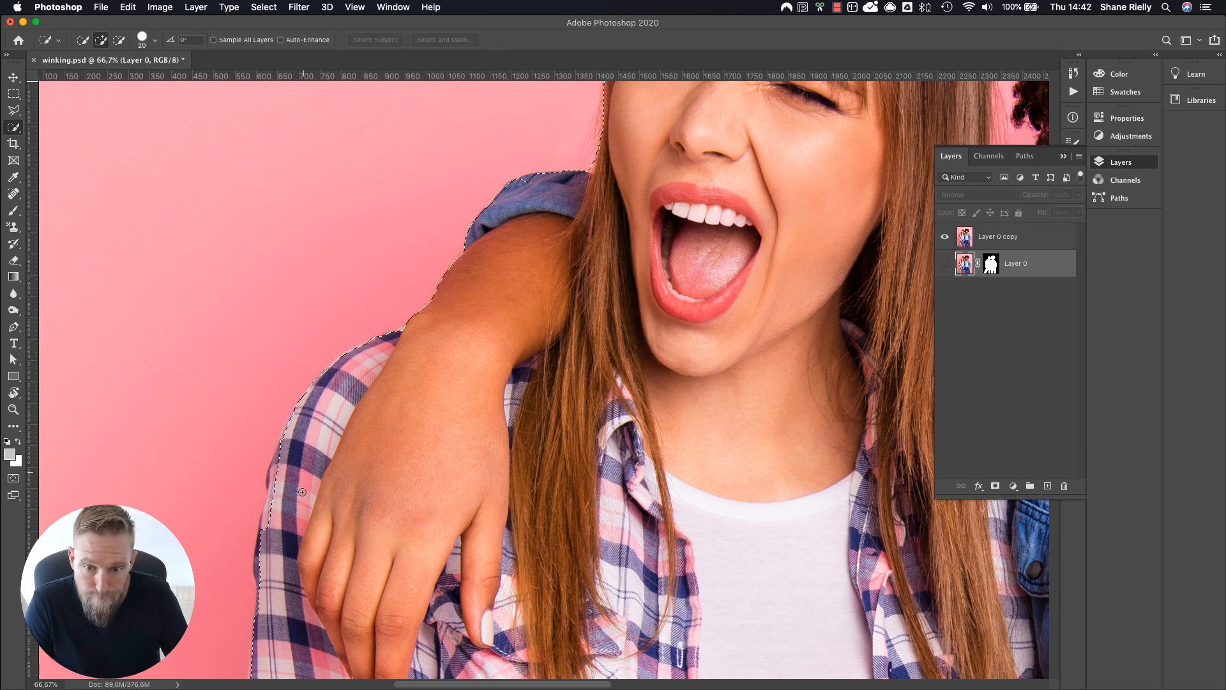
# Reduce the brush to 10 px and refine the selection along the outer edge of the plaid shirt's upper sleeve.
pyautogui.press('[')
pyautogui.press('[')
pyautogui.press('[')
pyautogui.moveTo(279, 468); pyautogui.dragTo(273, 484)
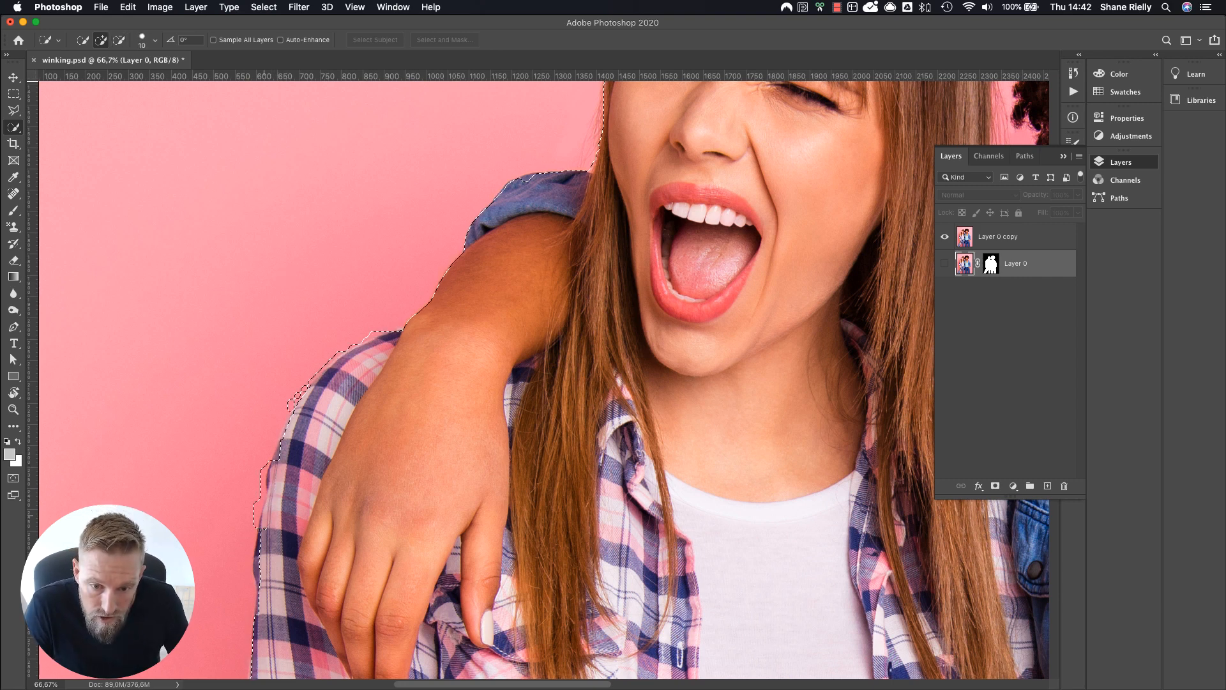
pyautogui.moveTo(298, 393); pyautogui.dragTo(274, 471)
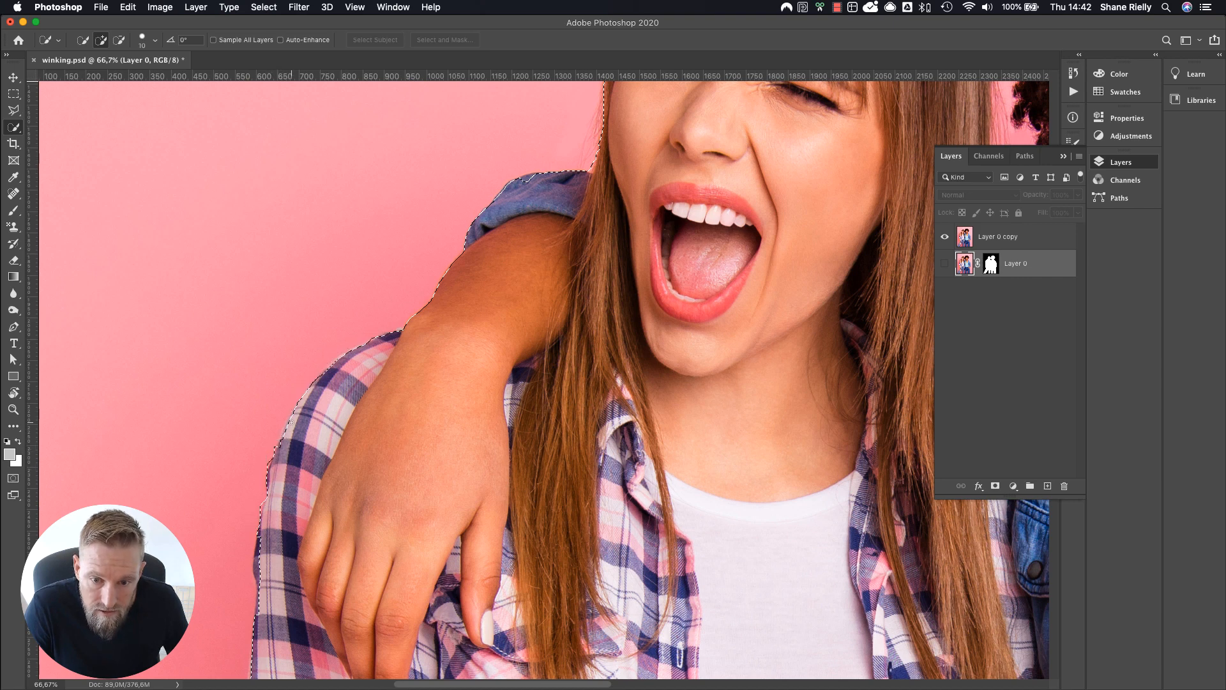
pyautogui.moveTo(291, 422); pyautogui.dragTo(276, 451)
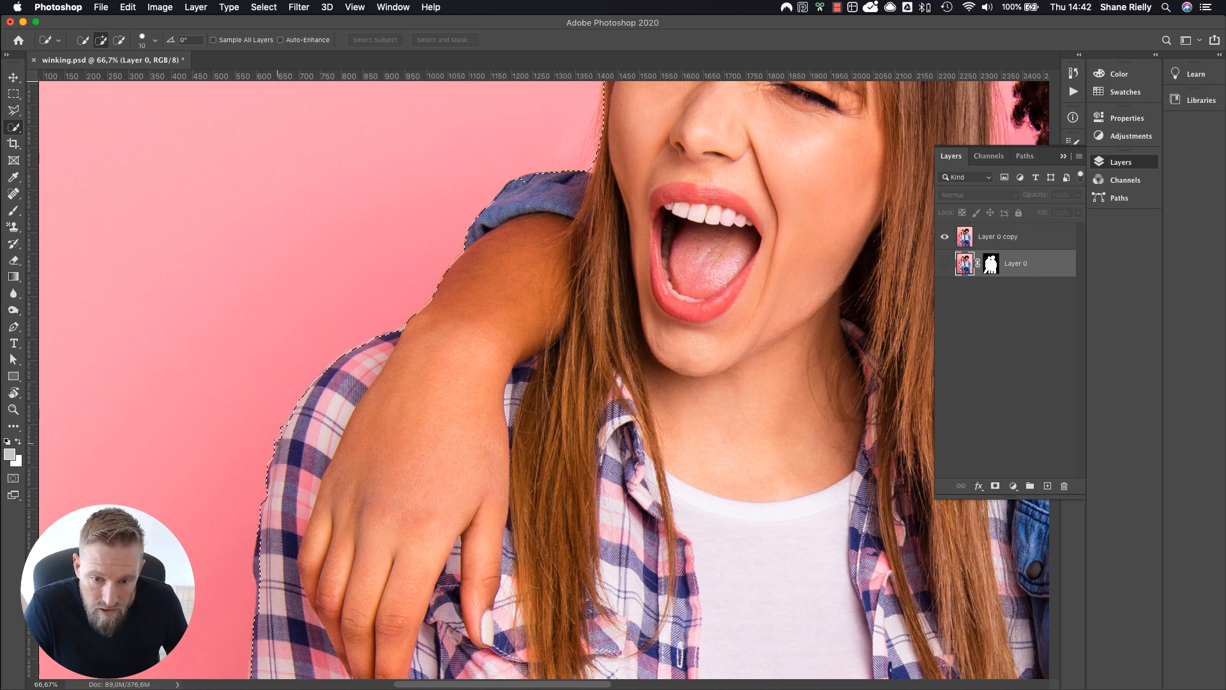
pyautogui.press('alt')
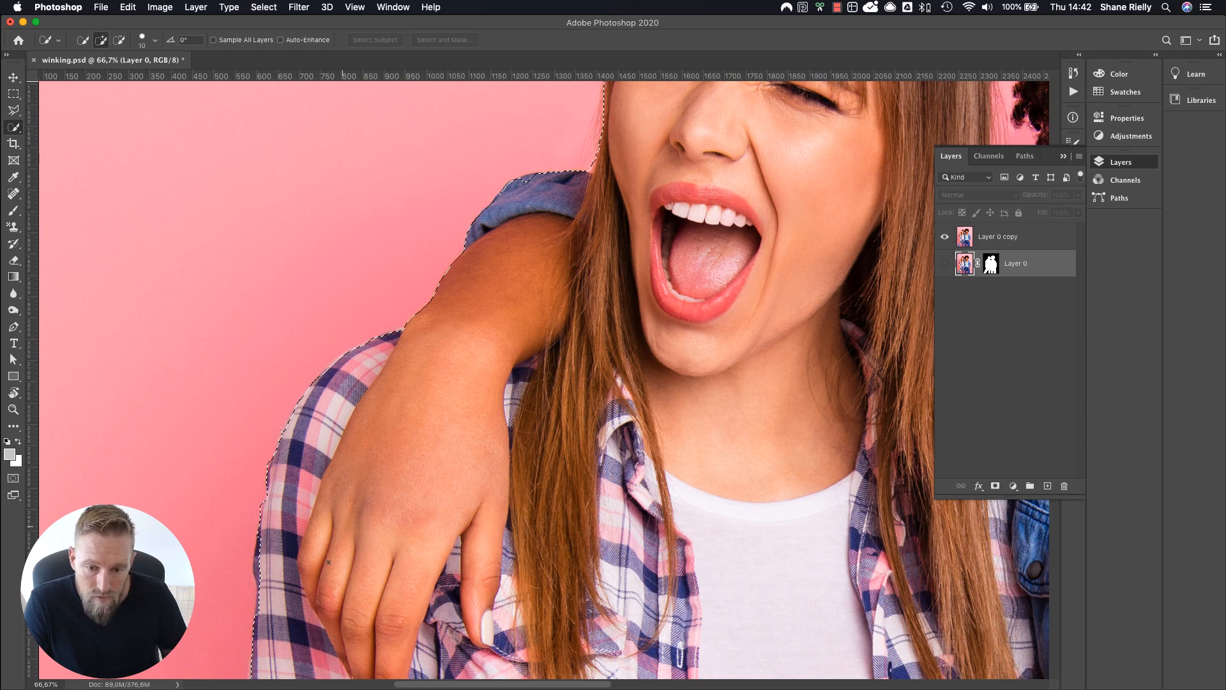
# Add the missed skin along the outer elbow below the rolled plaid sleeve to the selection.
pyautogui.moveTo(309, 428); pyautogui.dragTo(268, 109)
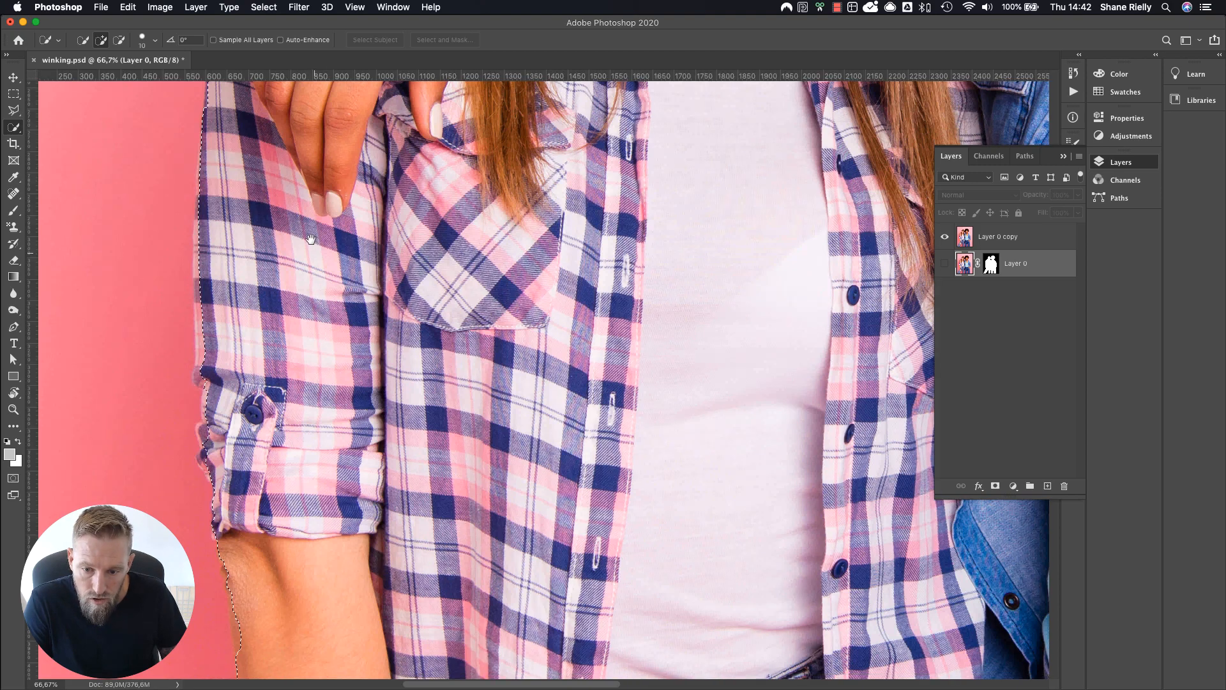
pyautogui.moveTo(311, 239); pyautogui.dragTo(284, 115)
pyautogui.moveTo(313, 164); pyautogui.dragTo(789, 470)
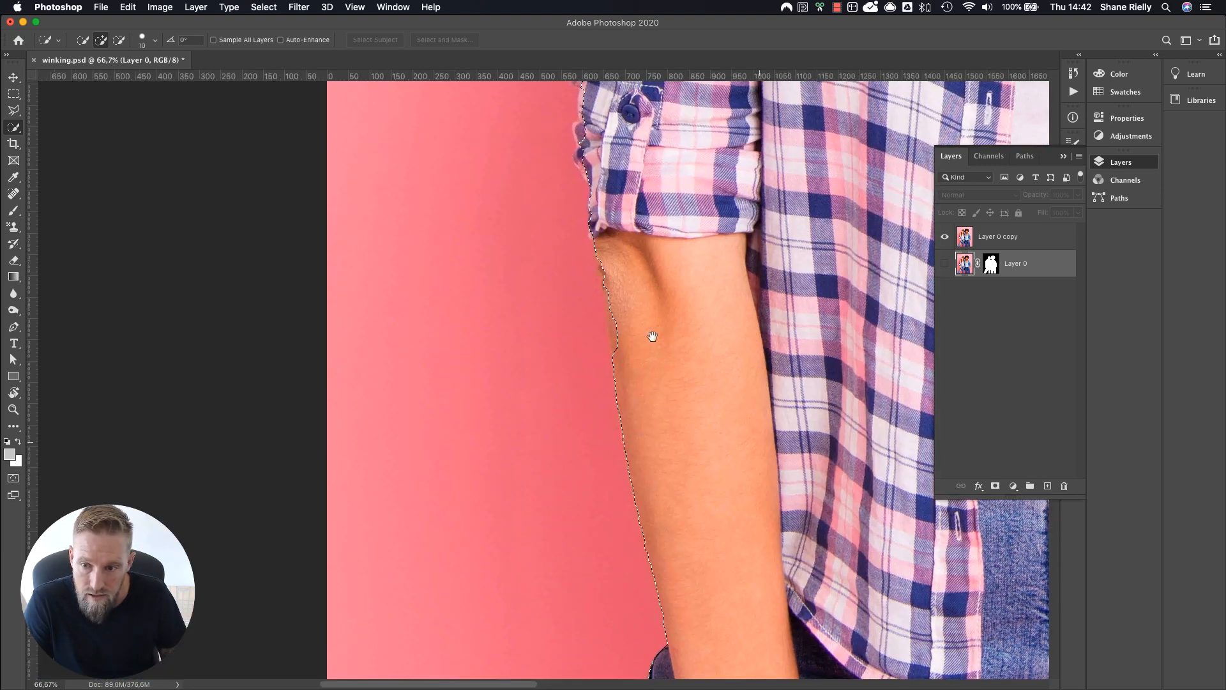
pyautogui.moveTo(615, 343); pyautogui.dragTo(606, 270)
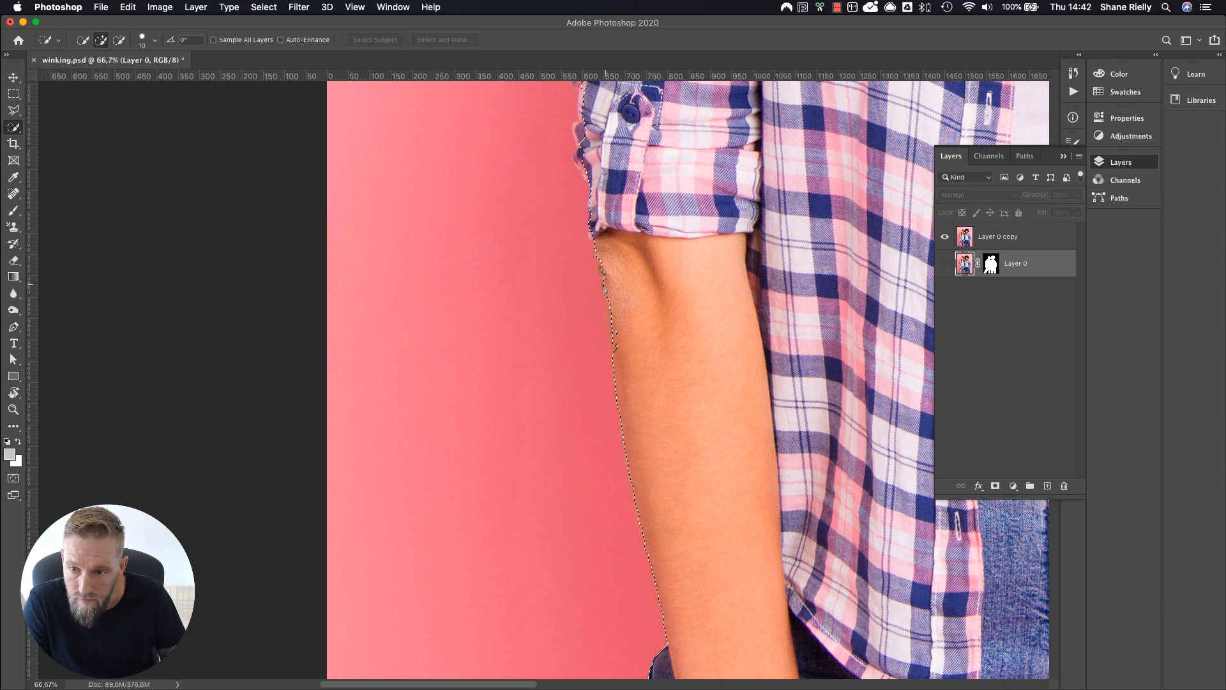
pyautogui.moveTo(616, 348); pyautogui.dragTo(618, 329)
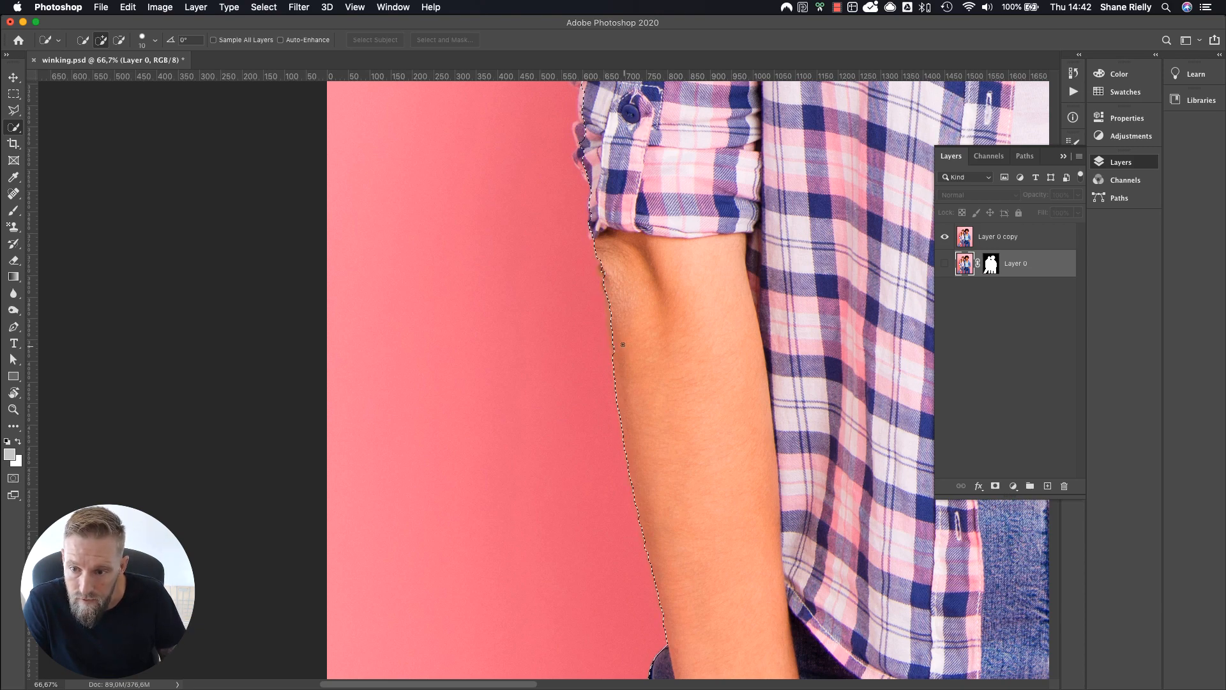
# Refine the selection around the jeans fold at the hip beside the hanging forearm.
pyautogui.scroll(-10, 647, 480)
pyautogui.hscroll(4, 647, 480)
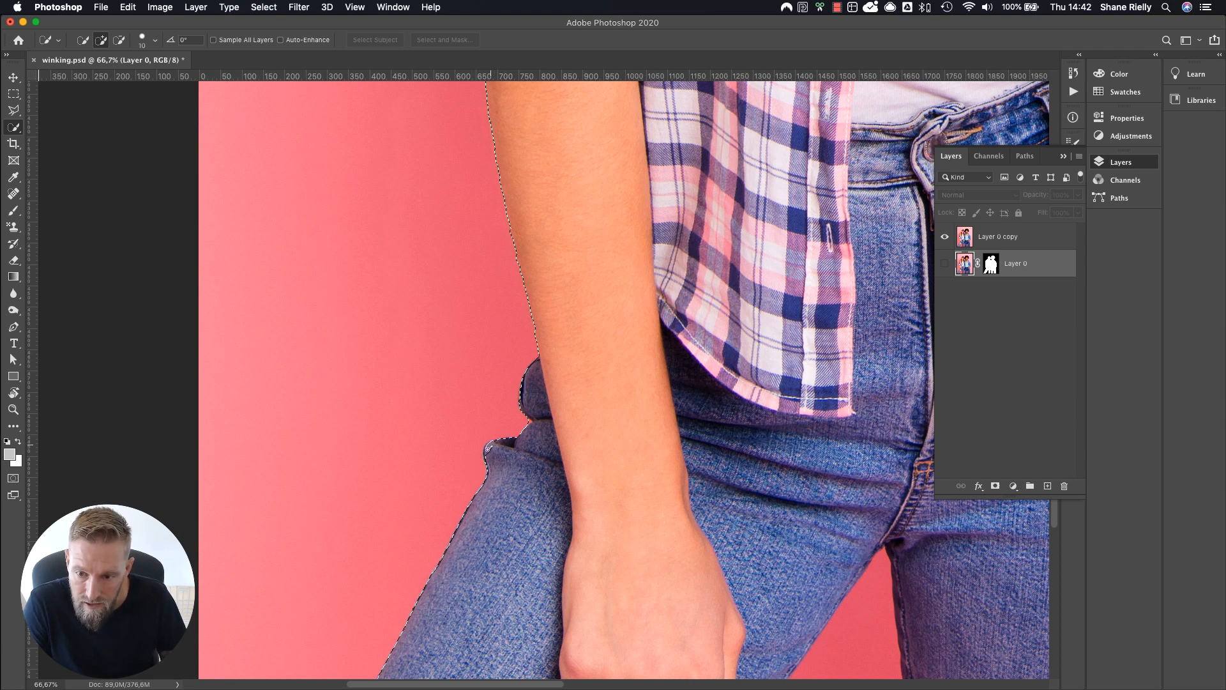
pyautogui.moveTo(487, 458); pyautogui.dragTo(492, 449)
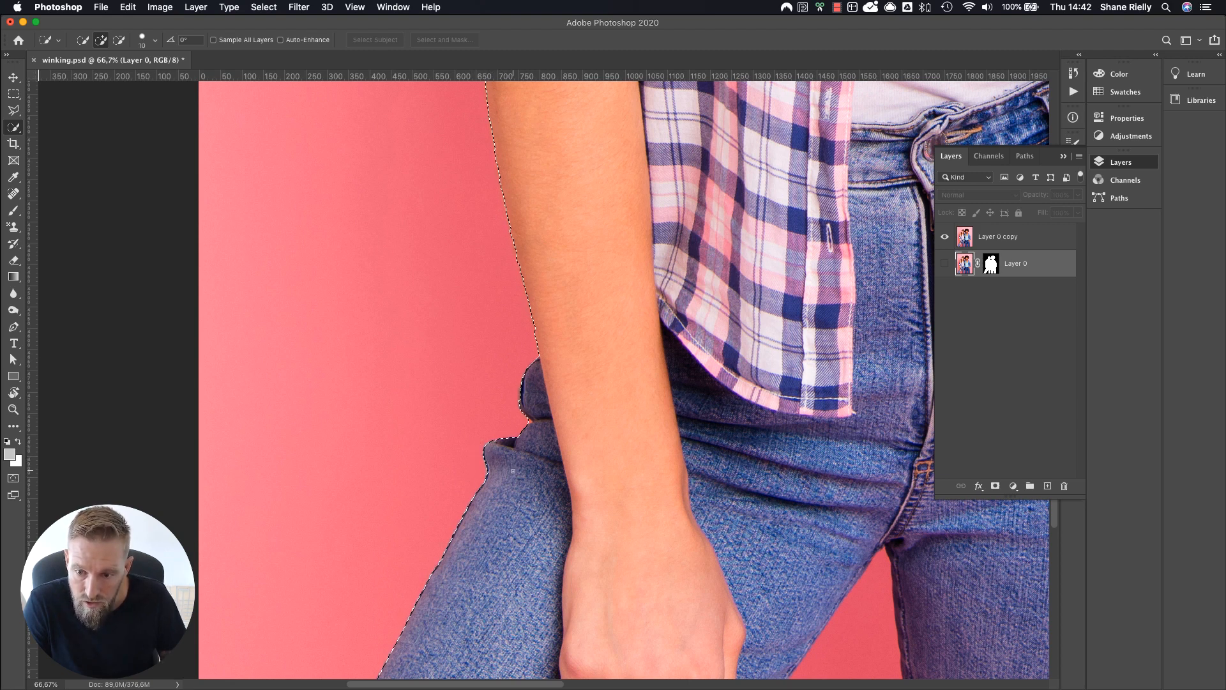
pyautogui.scroll(-3, 534, 520)
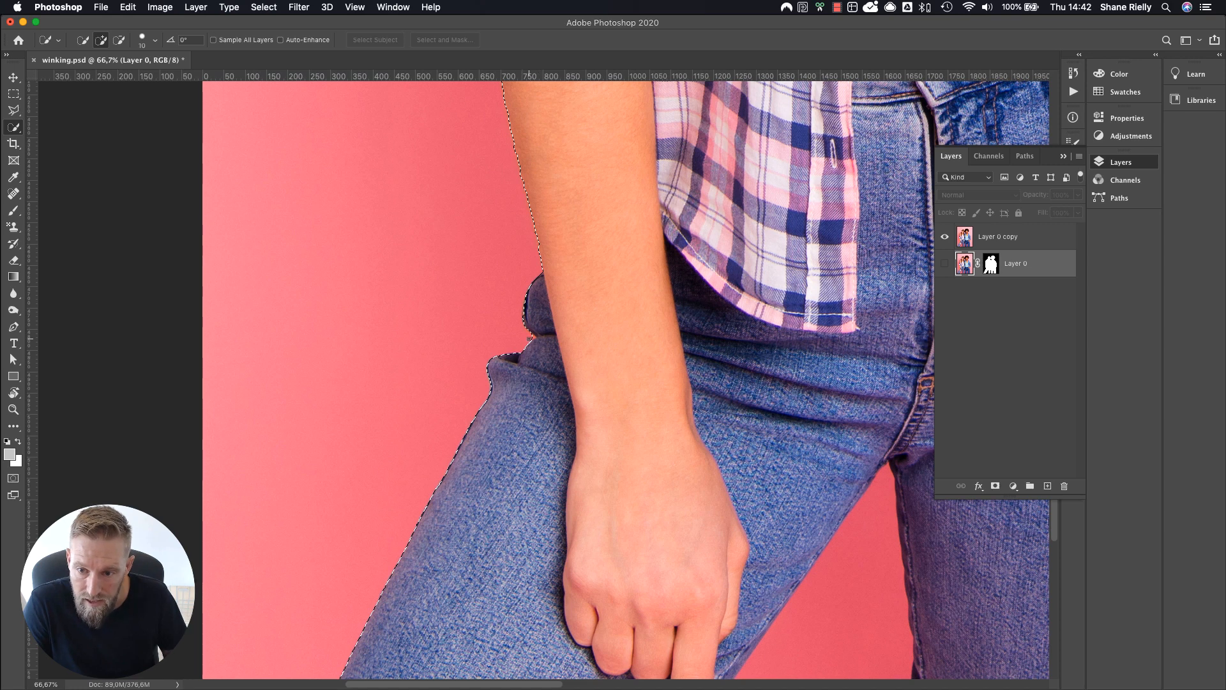
pyautogui.press('alt')
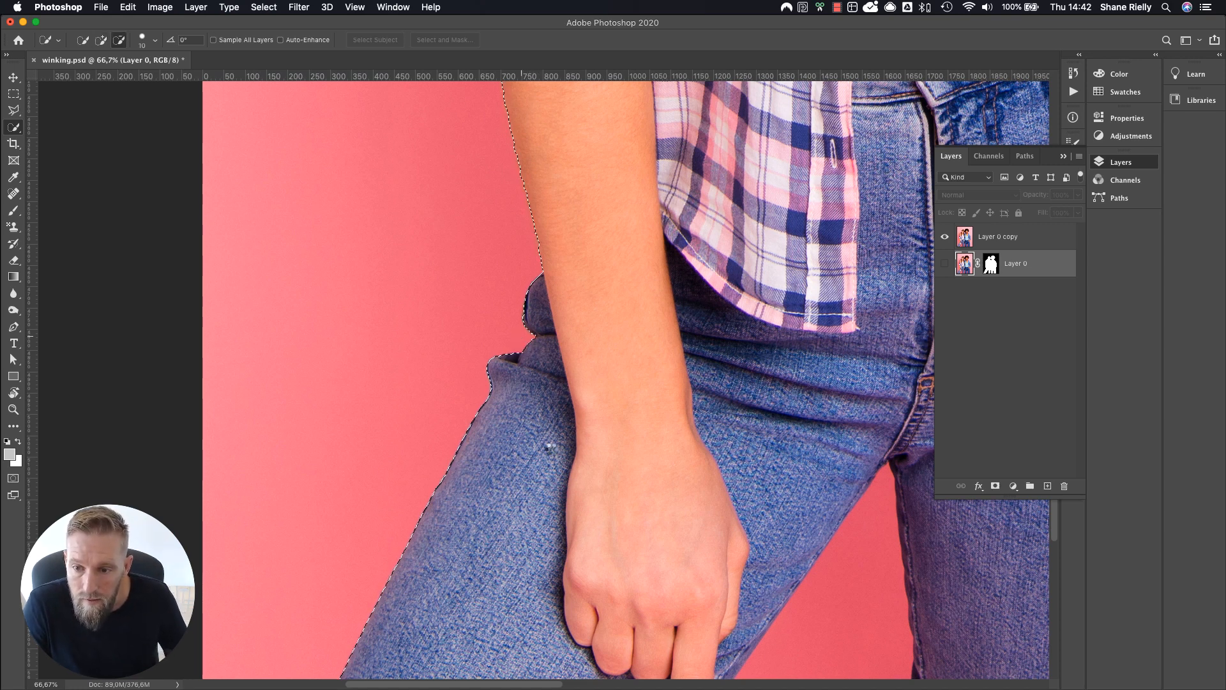
# Enlarge the Quick Selection brush to 20 px and subtract the pink background between the plaid-shirted woman's legs from the selection.
pyautogui.moveTo(738, 527); pyautogui.dragTo(460, 205)
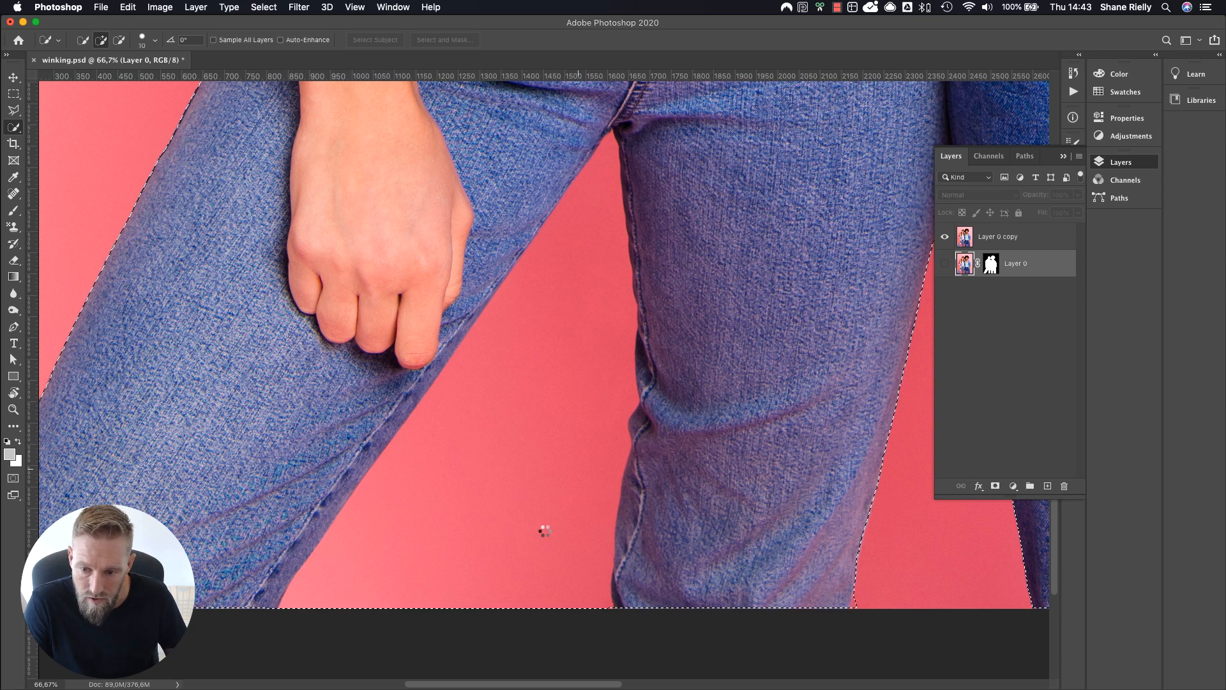
pyautogui.press(']')
pyautogui.press(']')
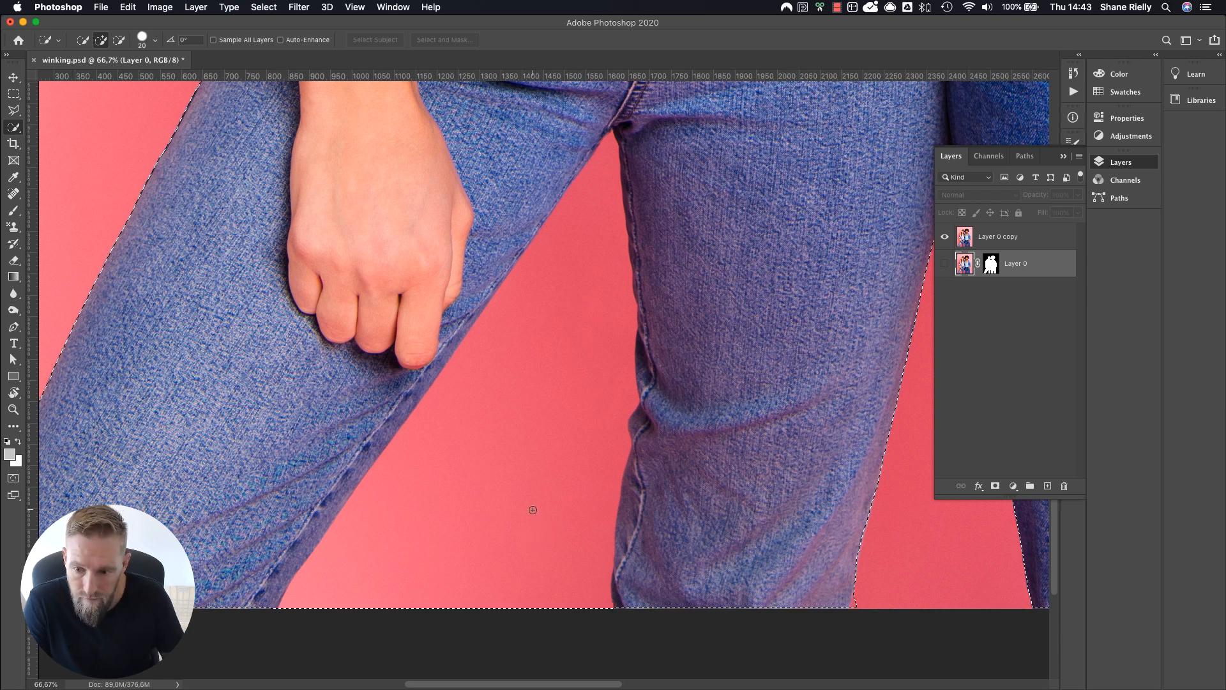
pyautogui.press('alt')
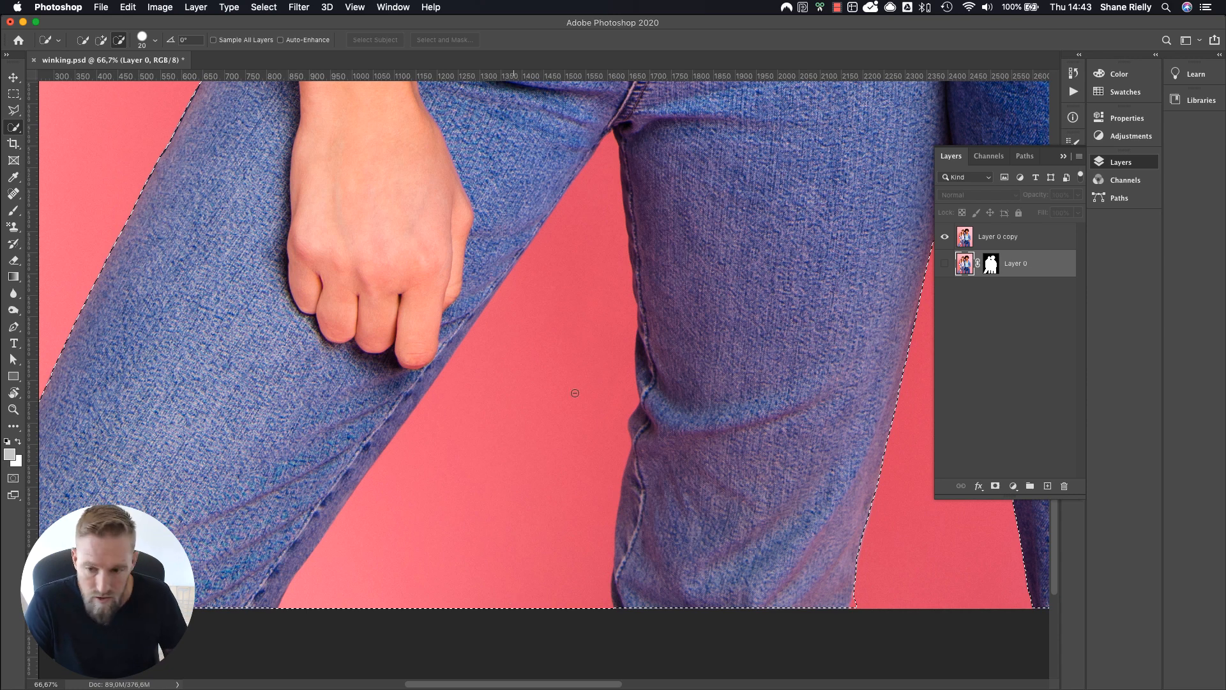
pyautogui.moveTo(595, 309)
pyautogui.mouseDown()
pyautogui.moveTo(561, 386)
pyautogui.moveTo(586, 211)
pyautogui.mouseUp()
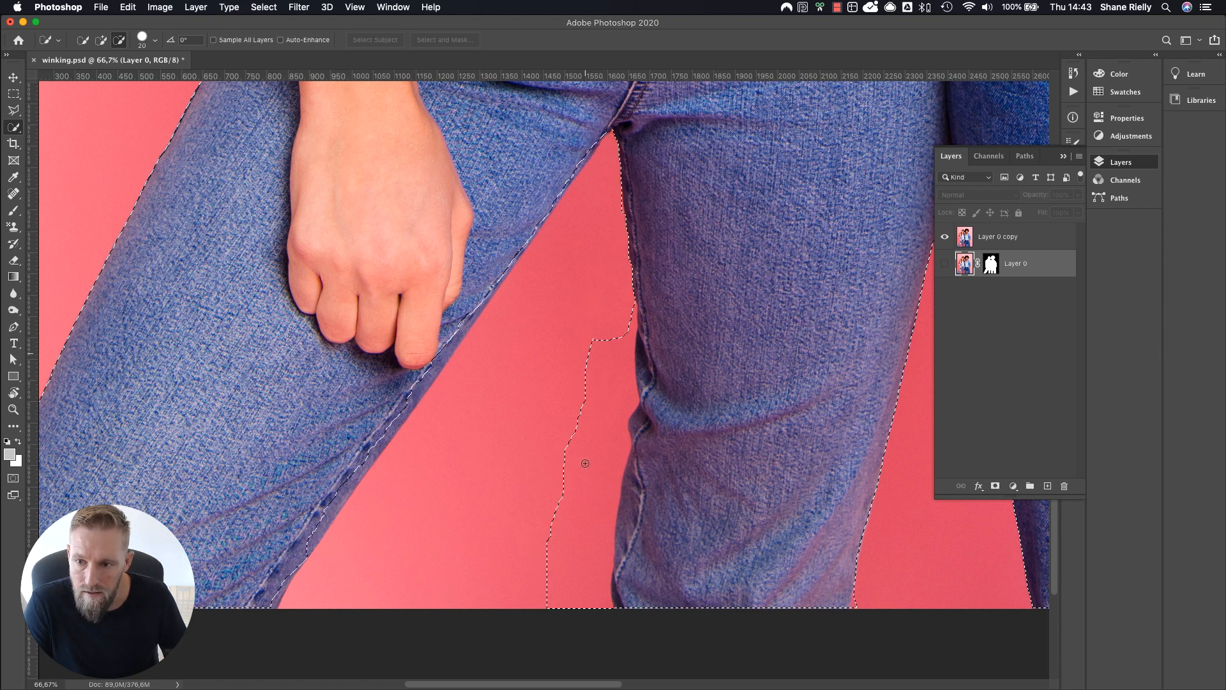
pyautogui.moveTo(586, 443); pyautogui.dragTo(585, 530)
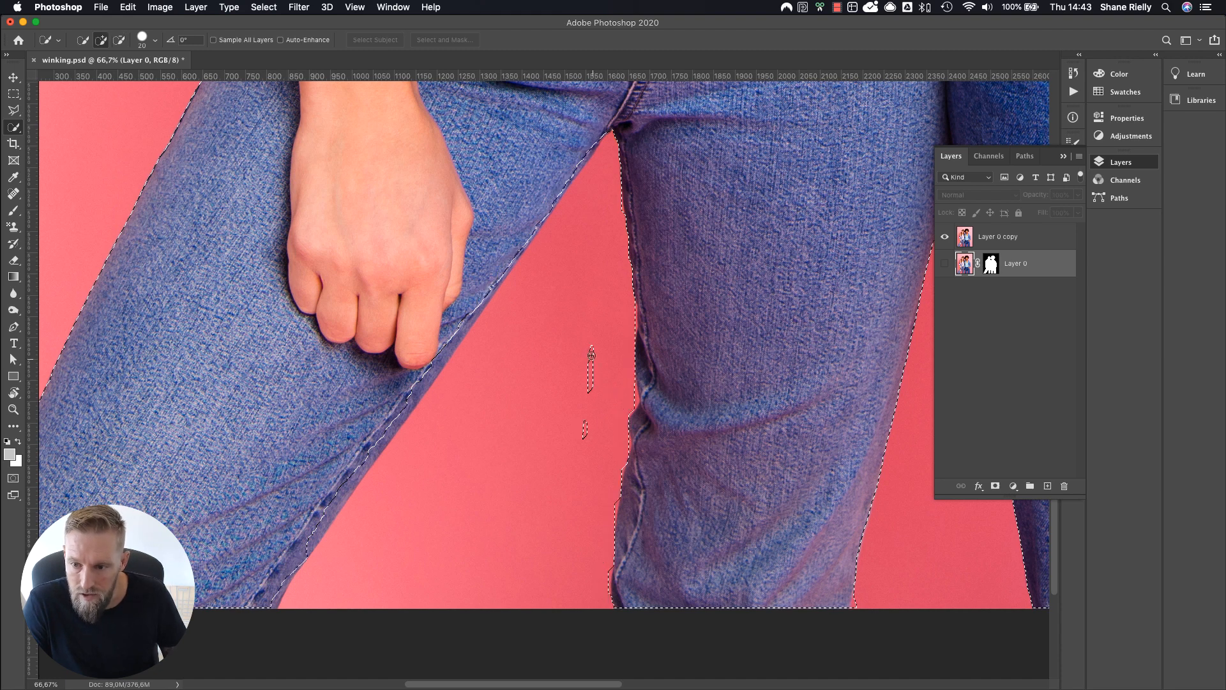
# Clean up the stray selection patches in the pink gap beside the knee and add the missed inner jeans edge below the fist.
pyautogui.moveTo(592, 359); pyautogui.dragTo(586, 437)
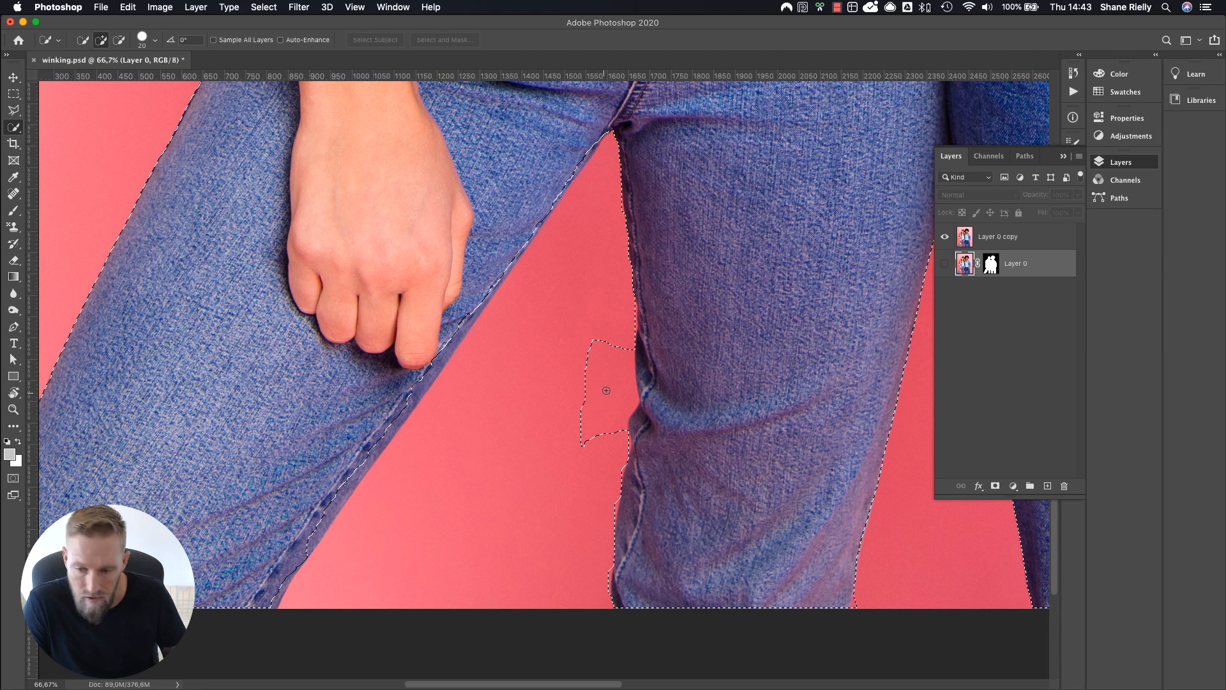
pyautogui.moveTo(606, 386); pyautogui.dragTo(603, 374)
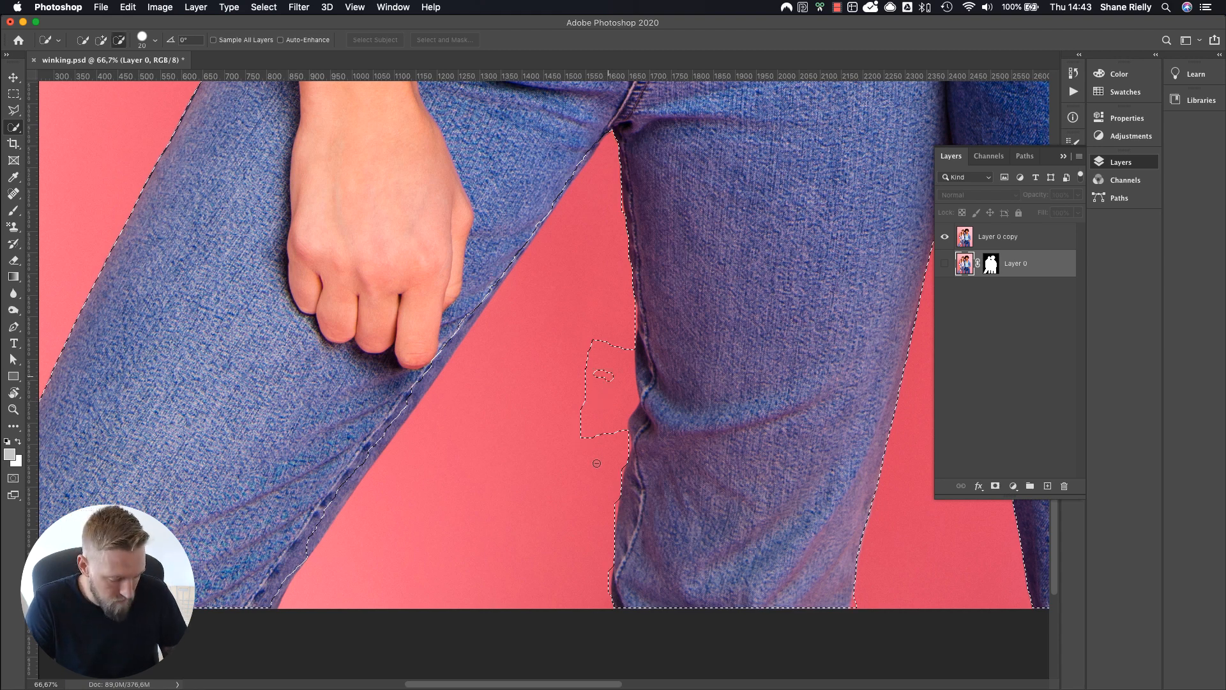
pyautogui.moveTo(597, 463)
pyautogui.mouseDown()
pyautogui.moveTo(623, 391)
pyautogui.moveTo(600, 421)
pyautogui.mouseUp()
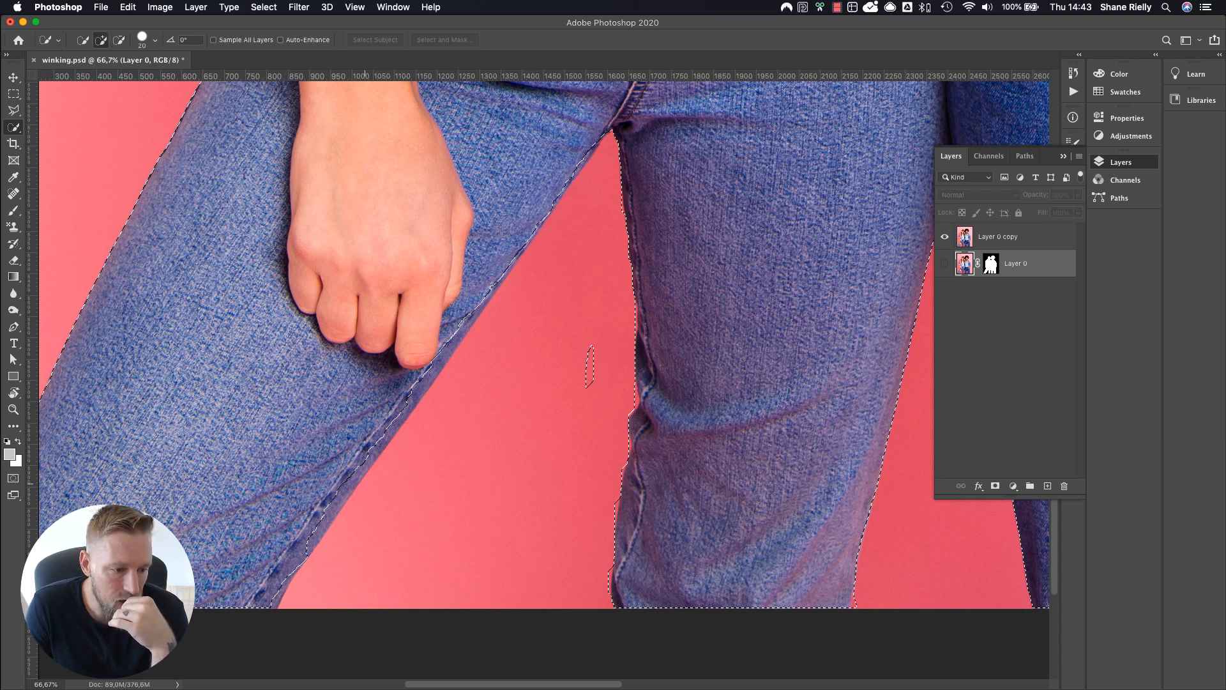
pyautogui.click(351, 486)
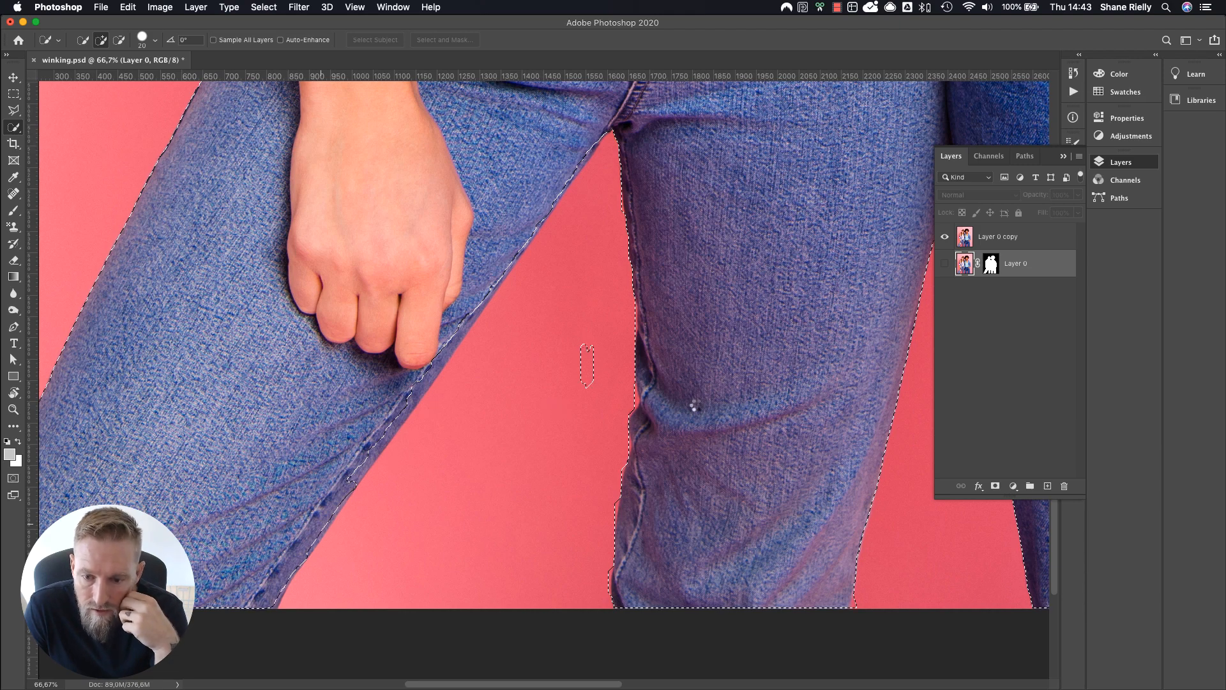
# Inspect the selection outline from the women's jeans up along the denim sleeve and jacket to their faces and hair.
pyautogui.press('super+d')
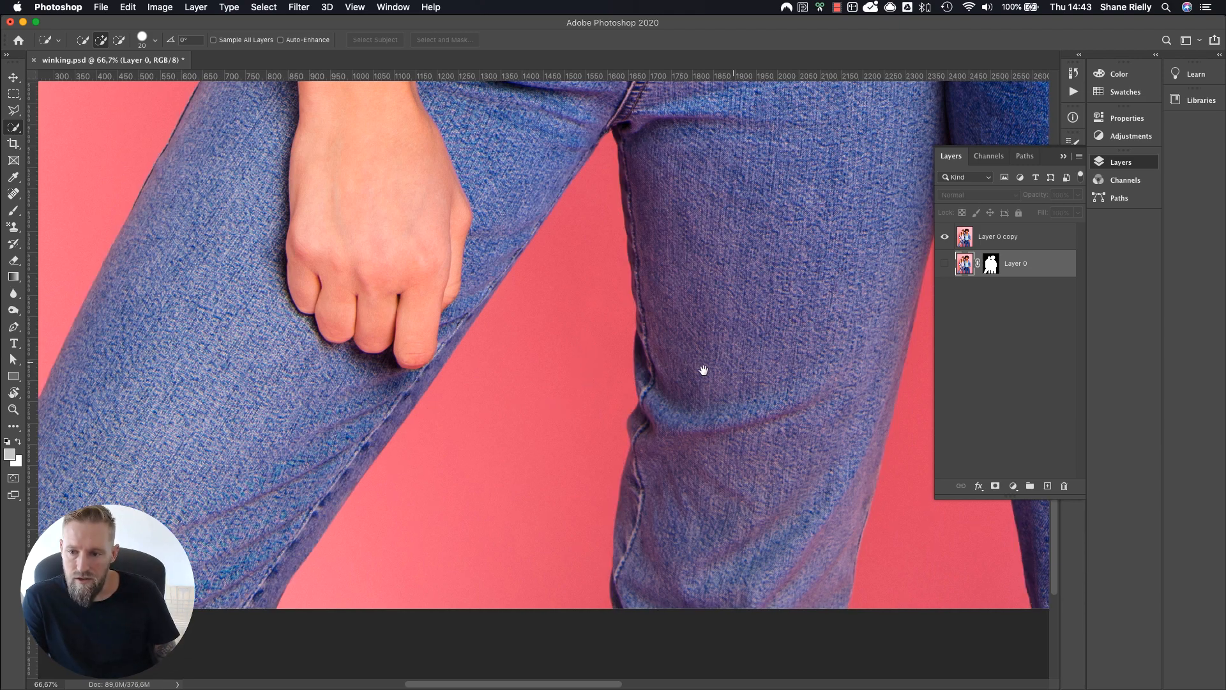
pyautogui.moveTo(704, 371); pyautogui.dragTo(372, 449)
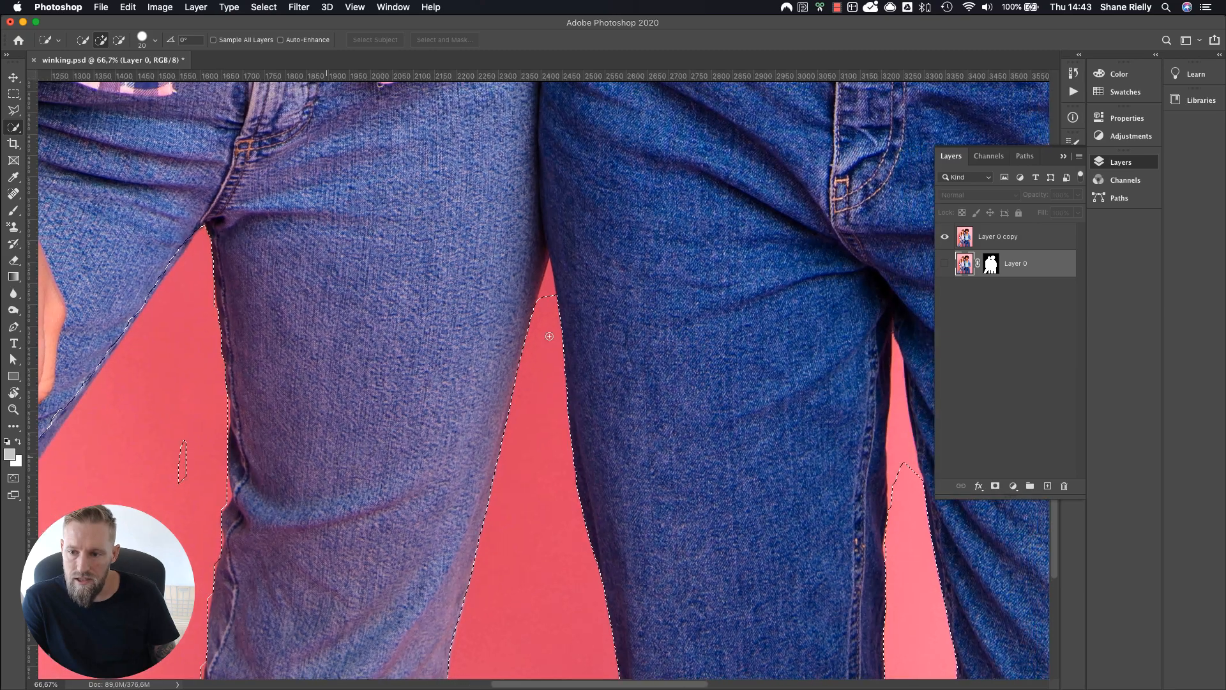
pyautogui.hscroll(10, 601, 352)
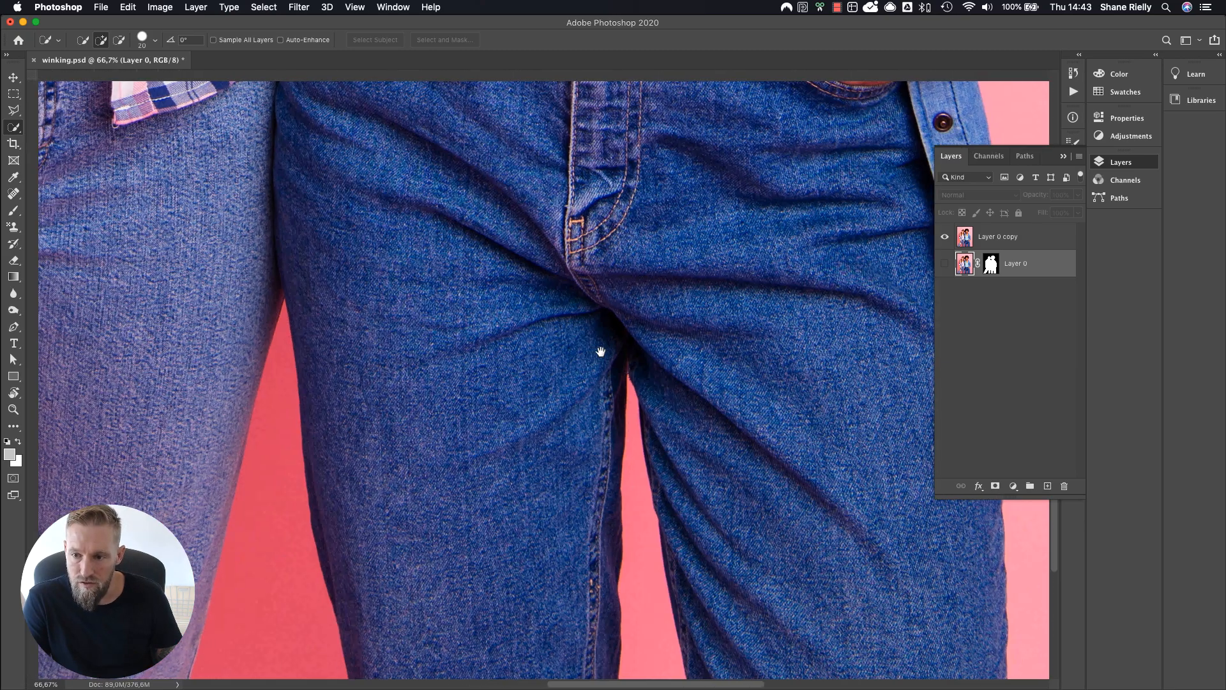
pyautogui.hscroll(12, 745, 181)
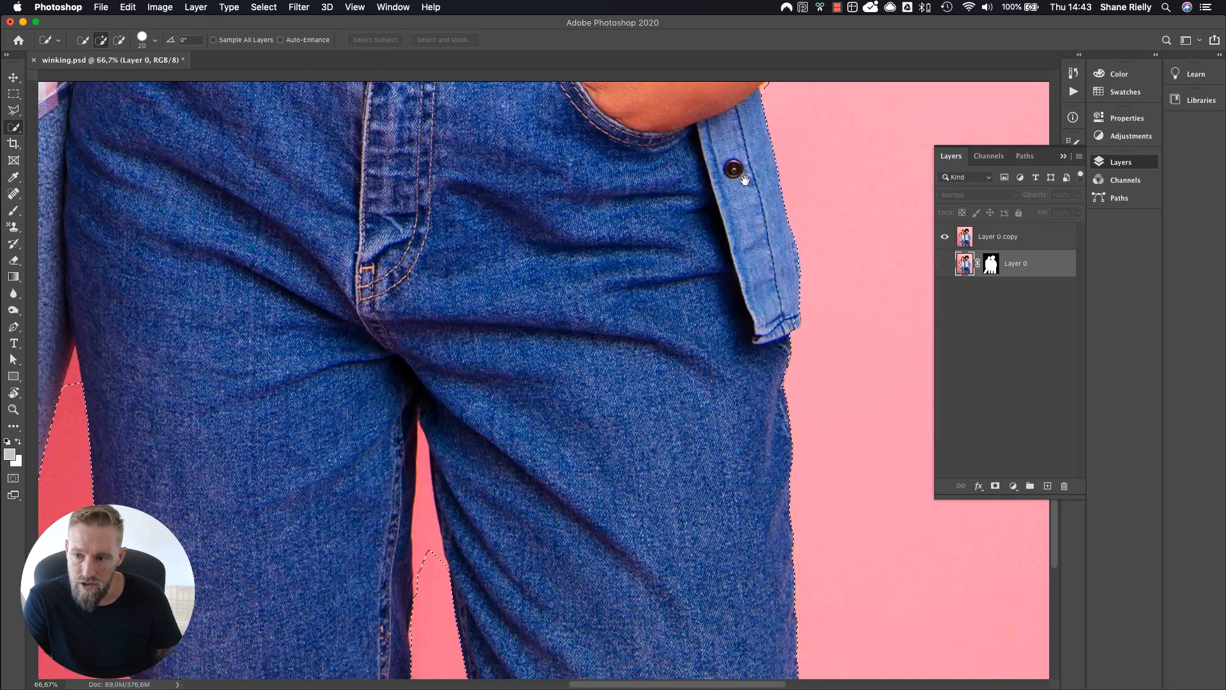
pyautogui.scroll(10, 411, 356)
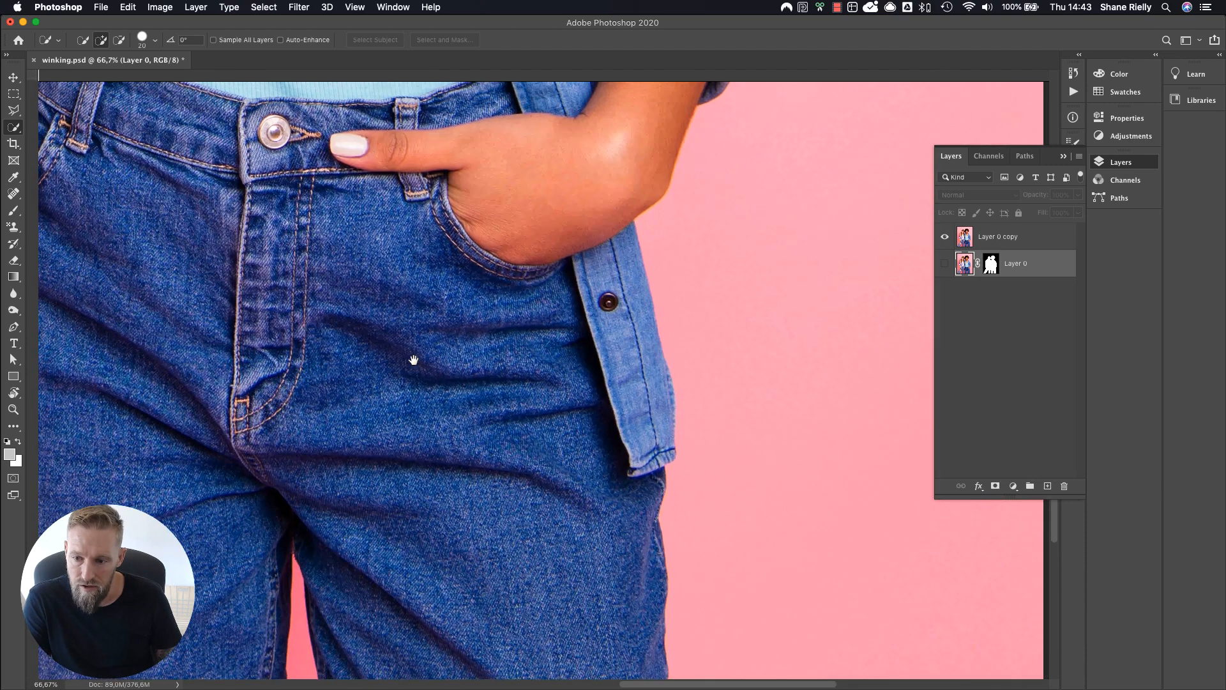
pyautogui.scroll(12, 630, 150)
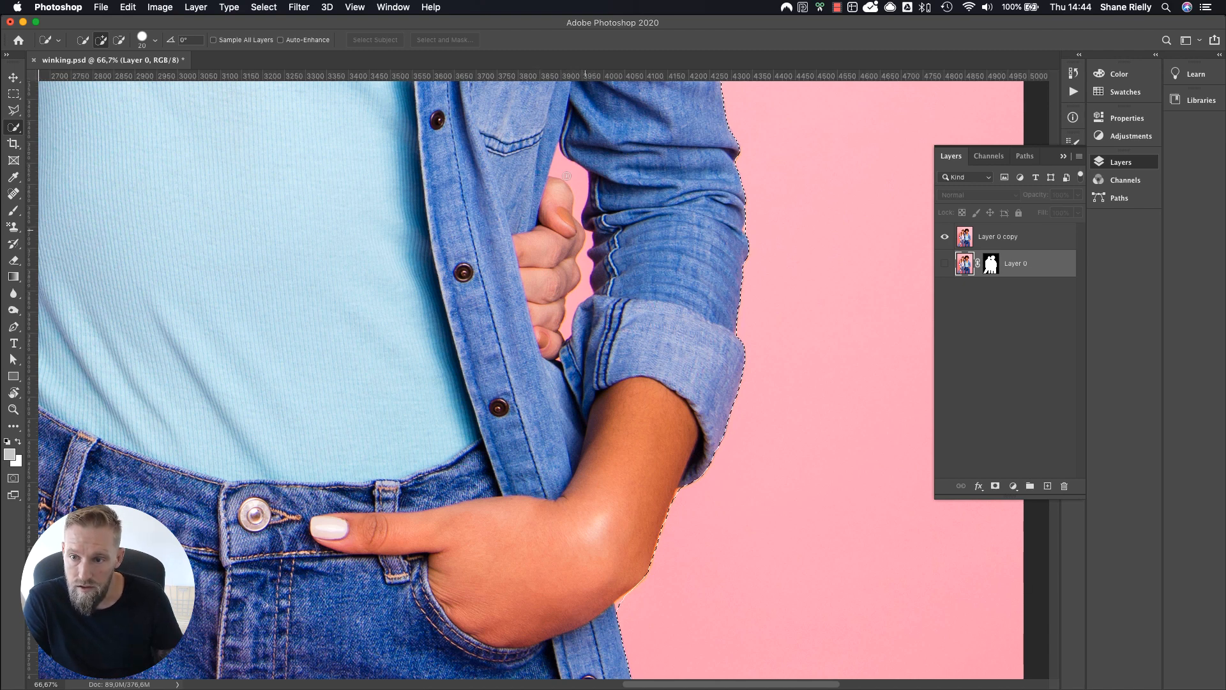
pyautogui.scroll(6, 566, 175)
pyautogui.hscroll(-8, 566, 175)
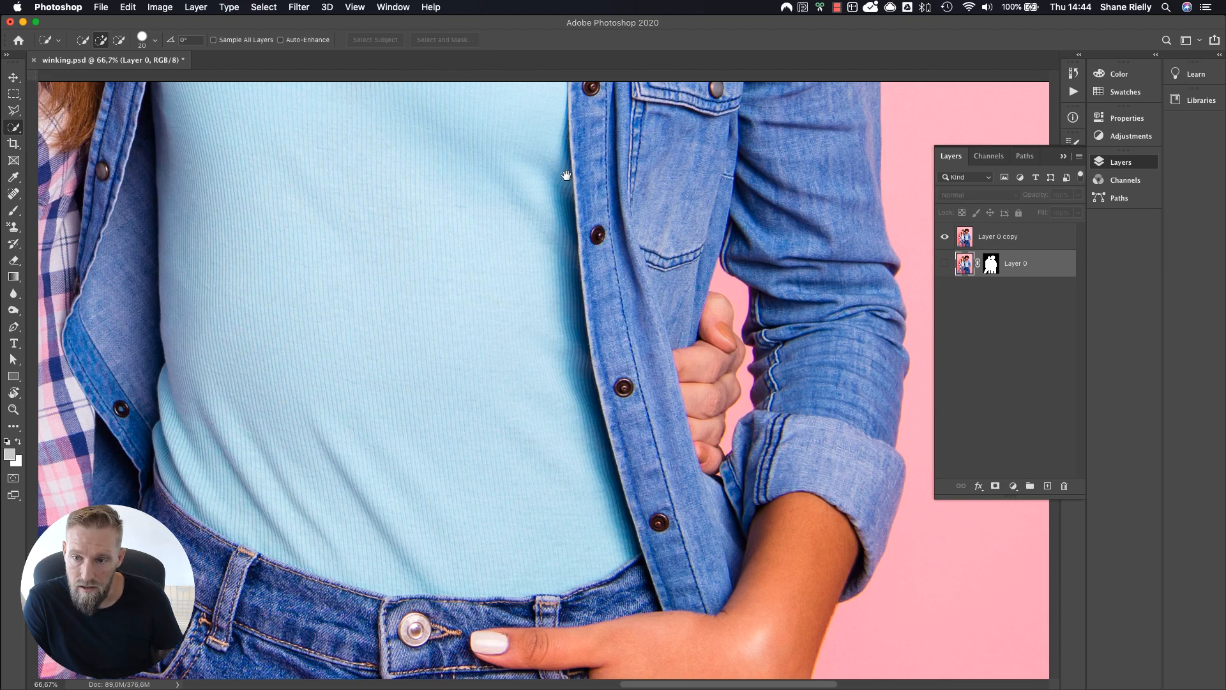
pyautogui.hscroll(5, 567, 175)
pyautogui.scroll(-2, 567, 175)
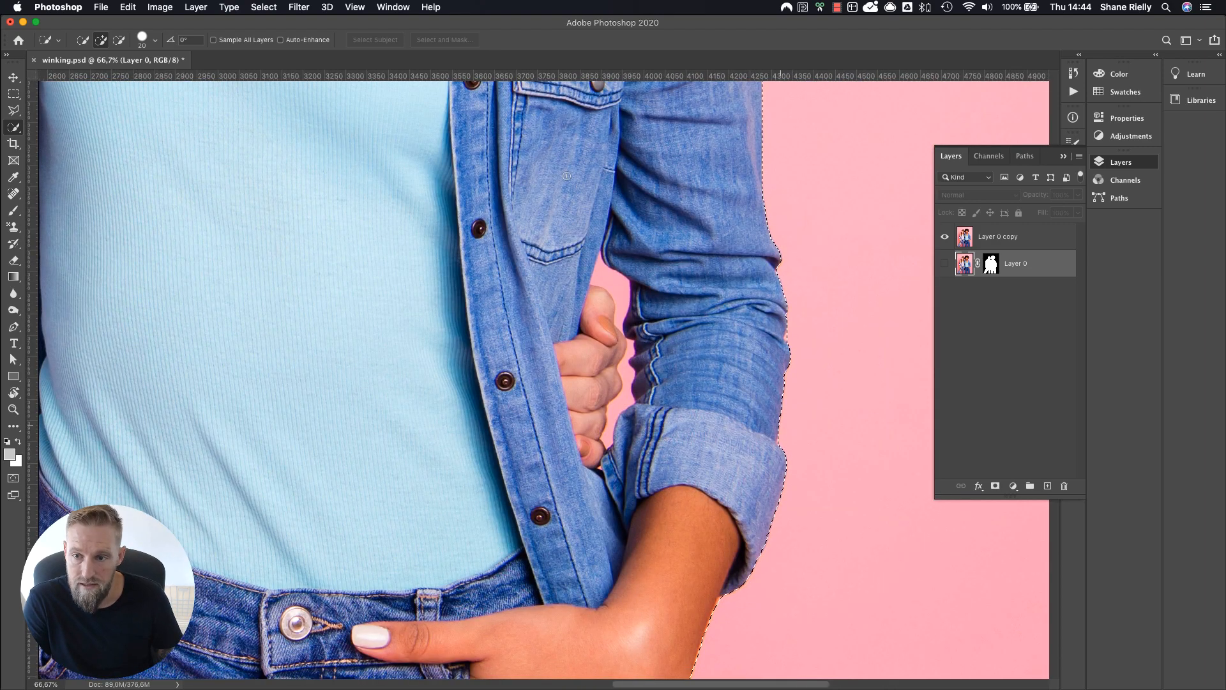
pyautogui.hscroll(-7, 567, 175)
pyautogui.scroll(1, 566, 175)
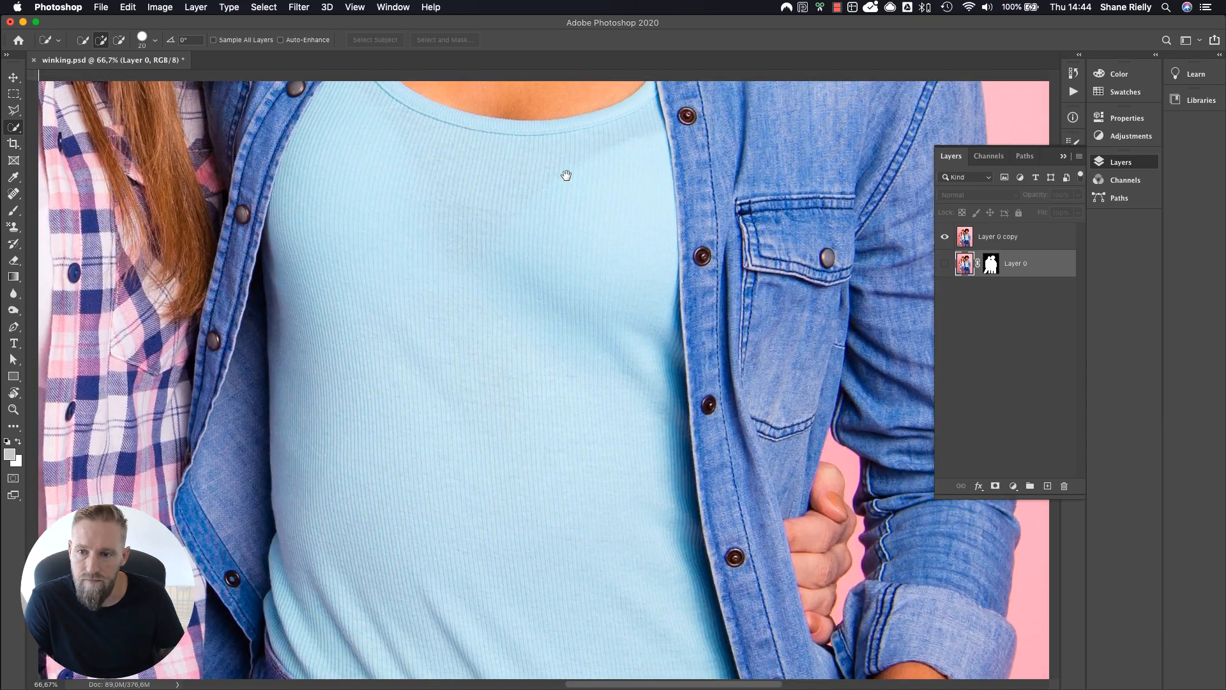
pyautogui.hscroll(-8, 566, 175)
pyautogui.scroll(5, 567, 175)
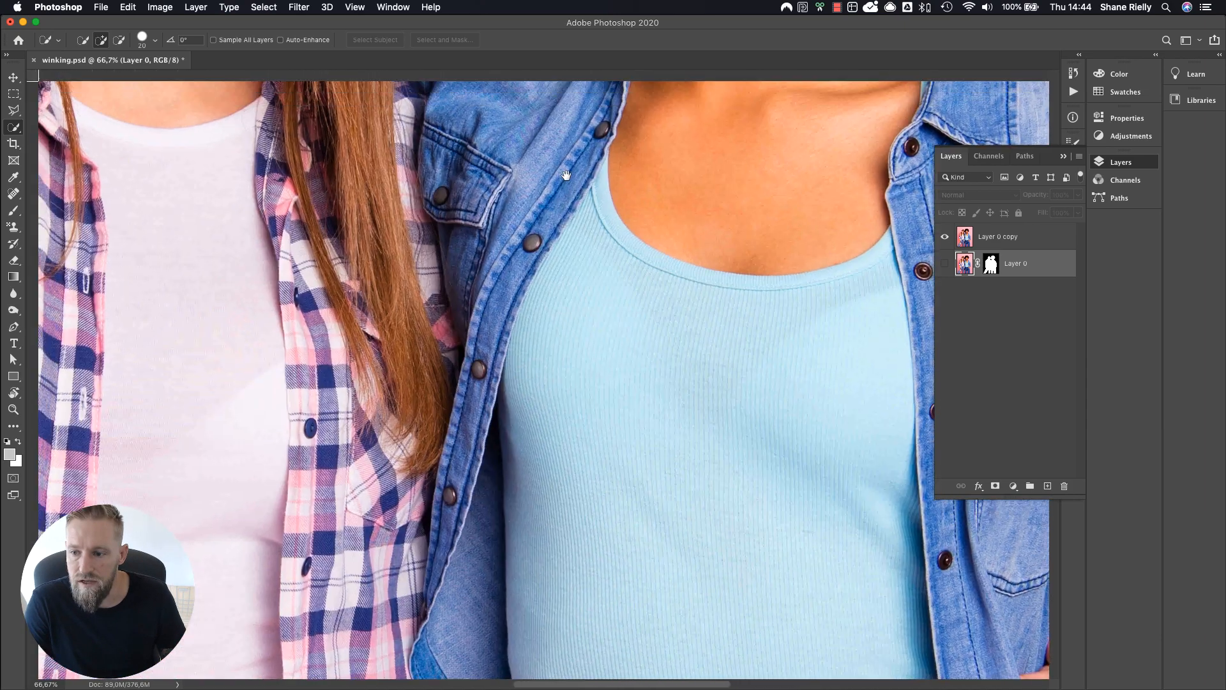
pyautogui.hscroll(-1, 567, 175)
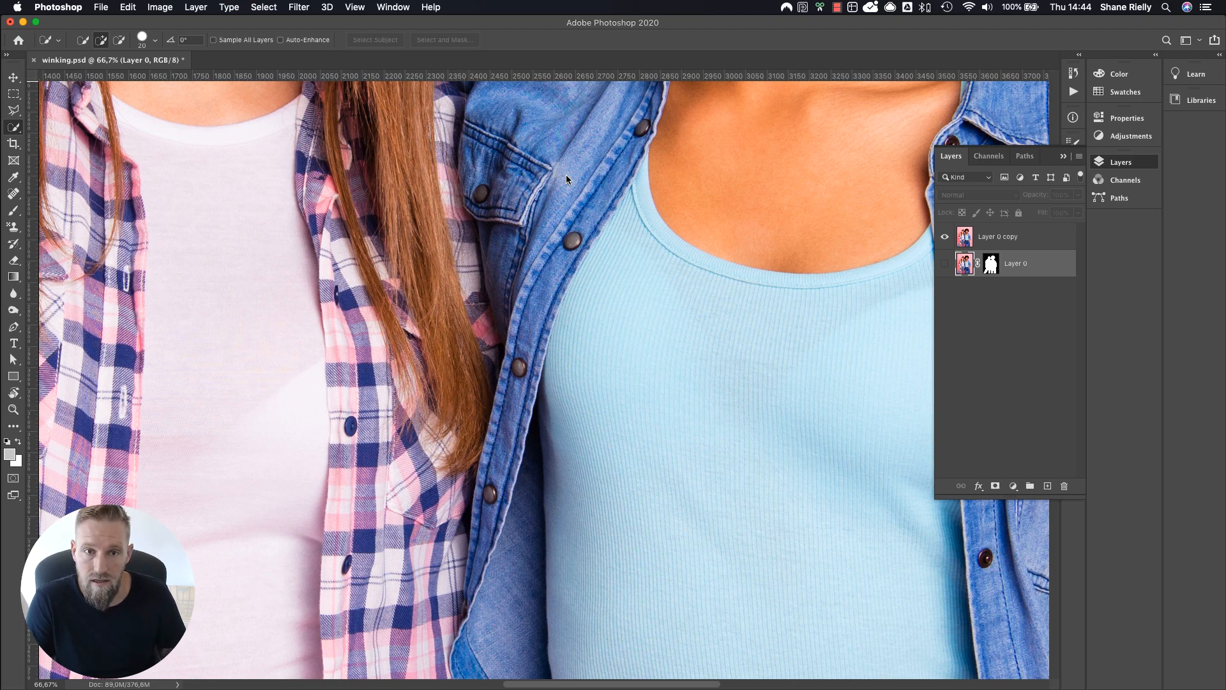
pyautogui.scroll(11, 567, 175)
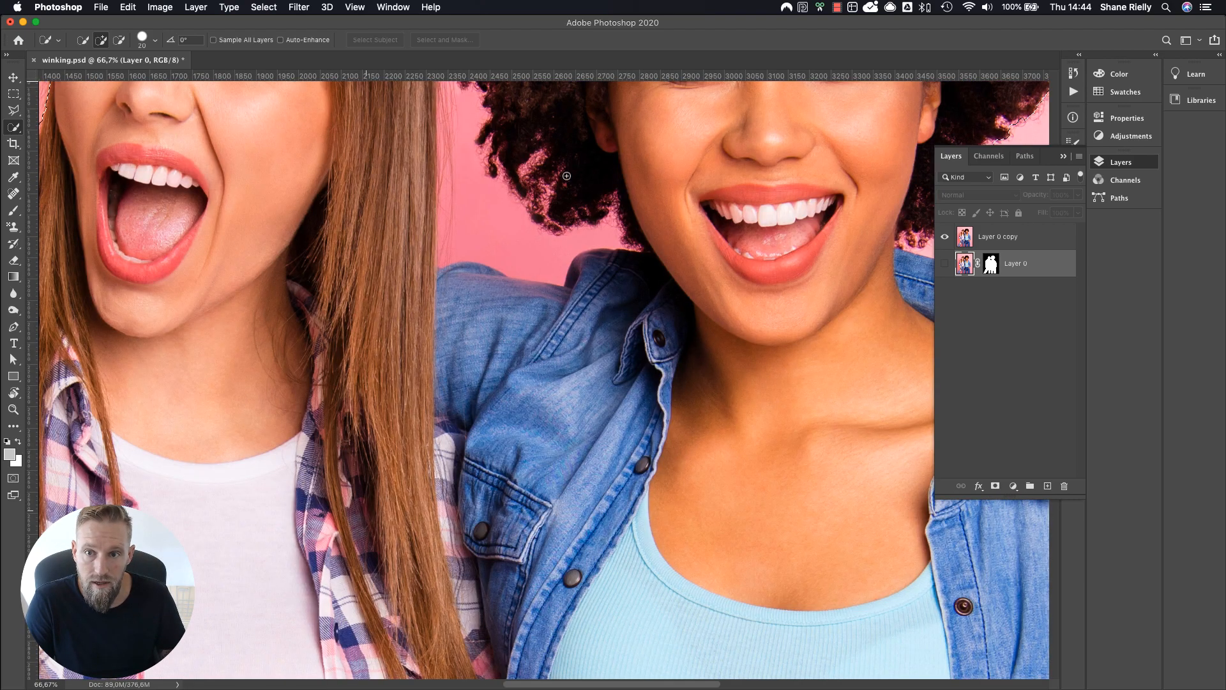
# Set the Quick Selection tool to New Selection mode.
pyautogui.press('v')
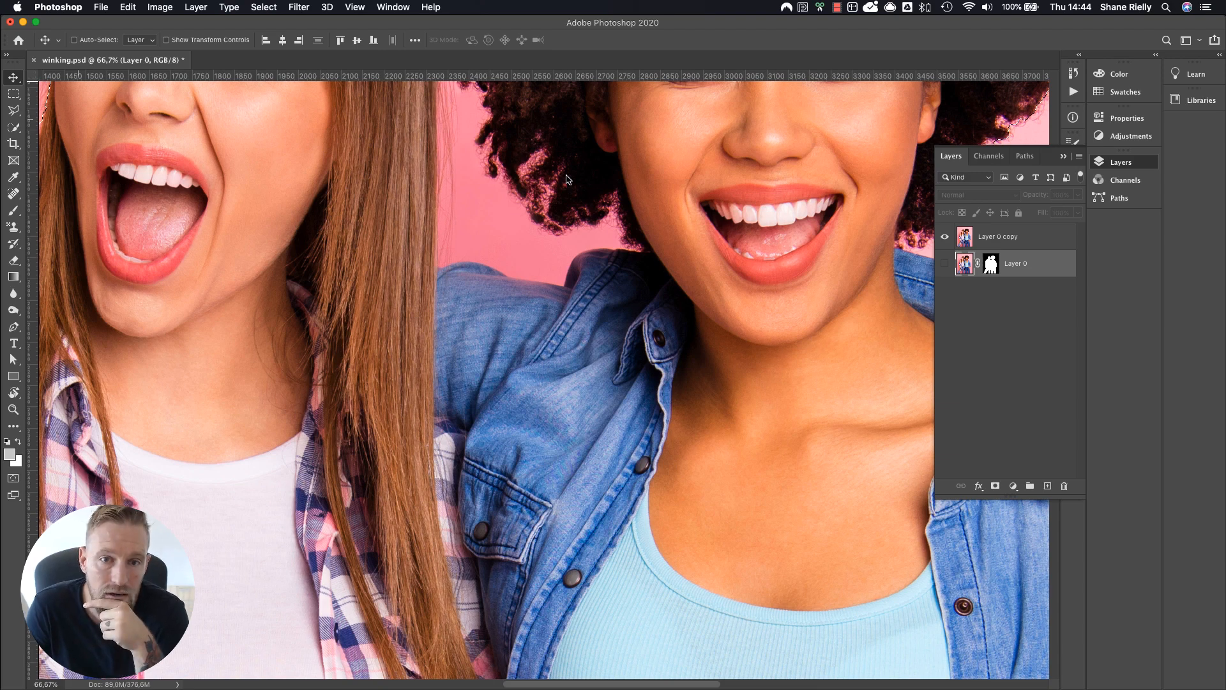
pyautogui.press('w')
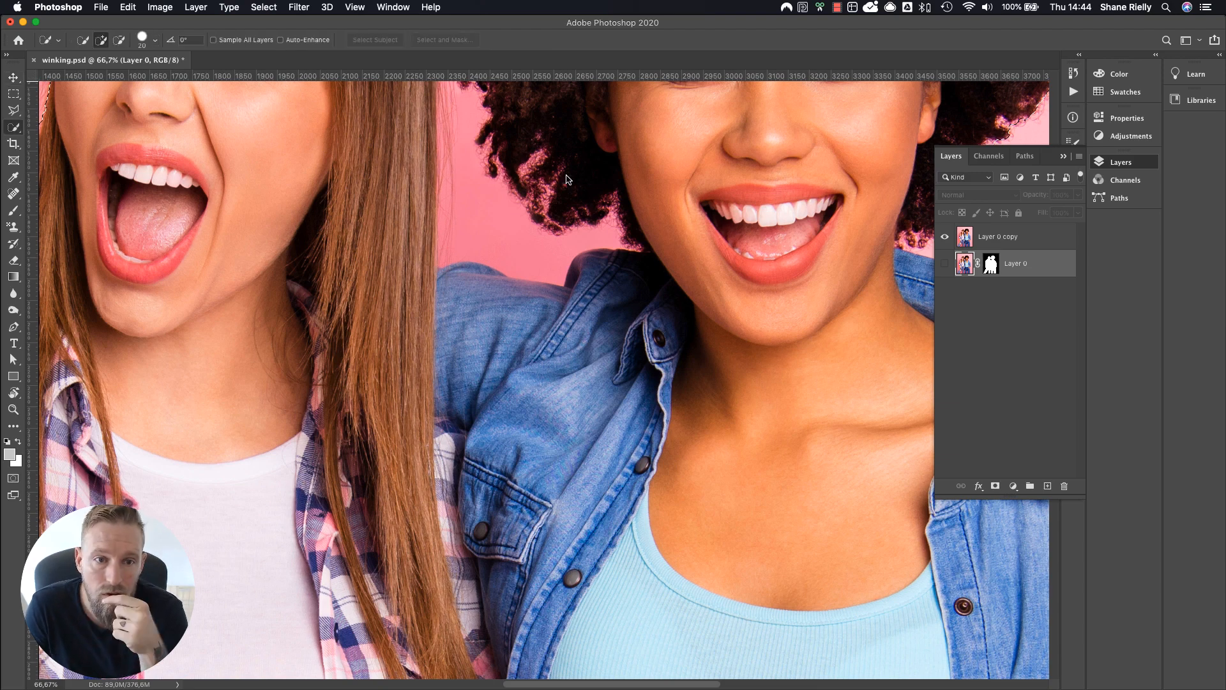
pyautogui.click(57, 45)
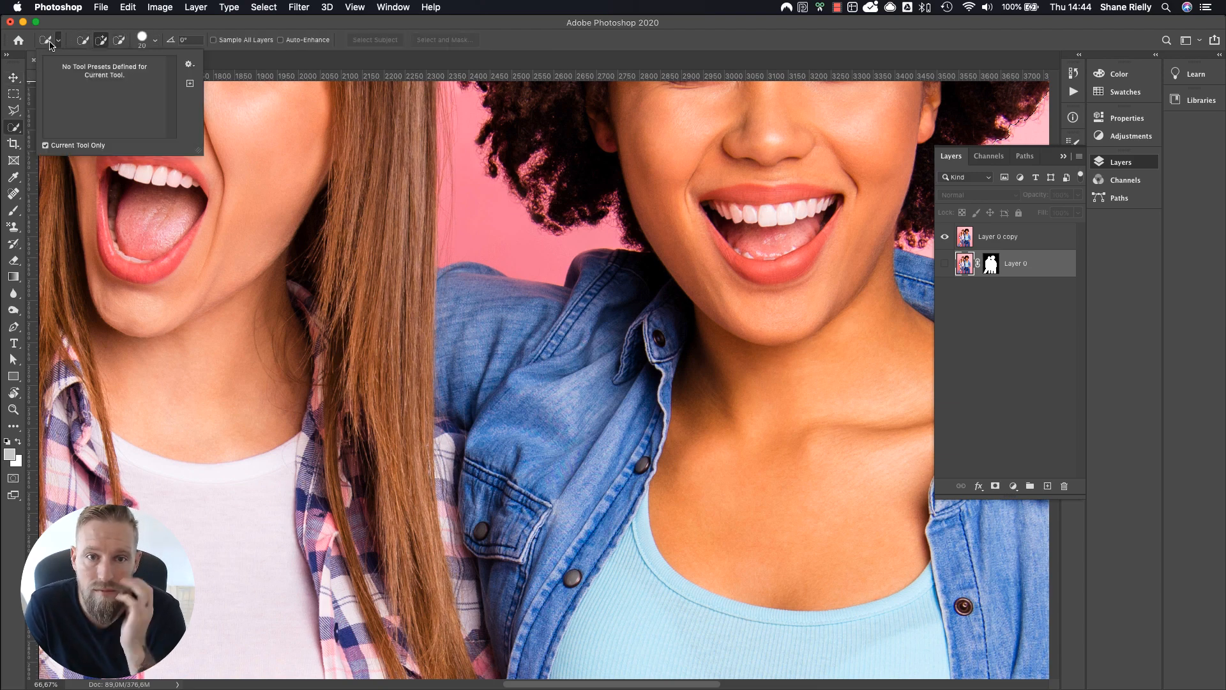
pyautogui.click(83, 41)
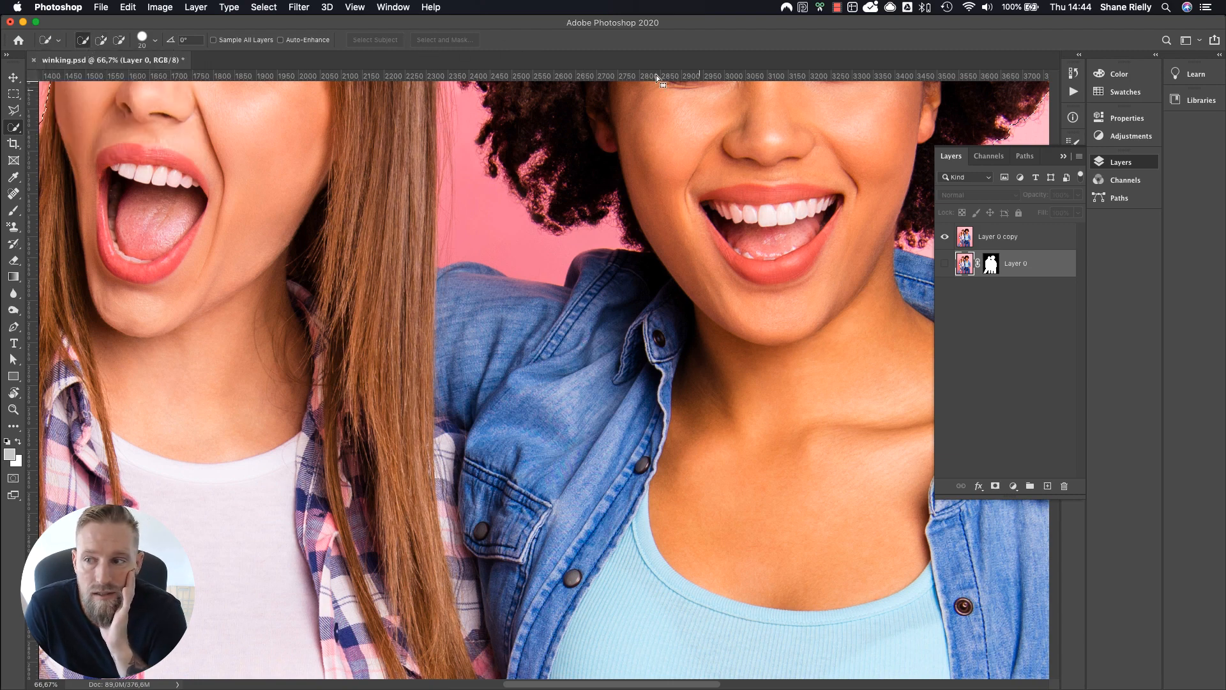
pyautogui.press('super+d')
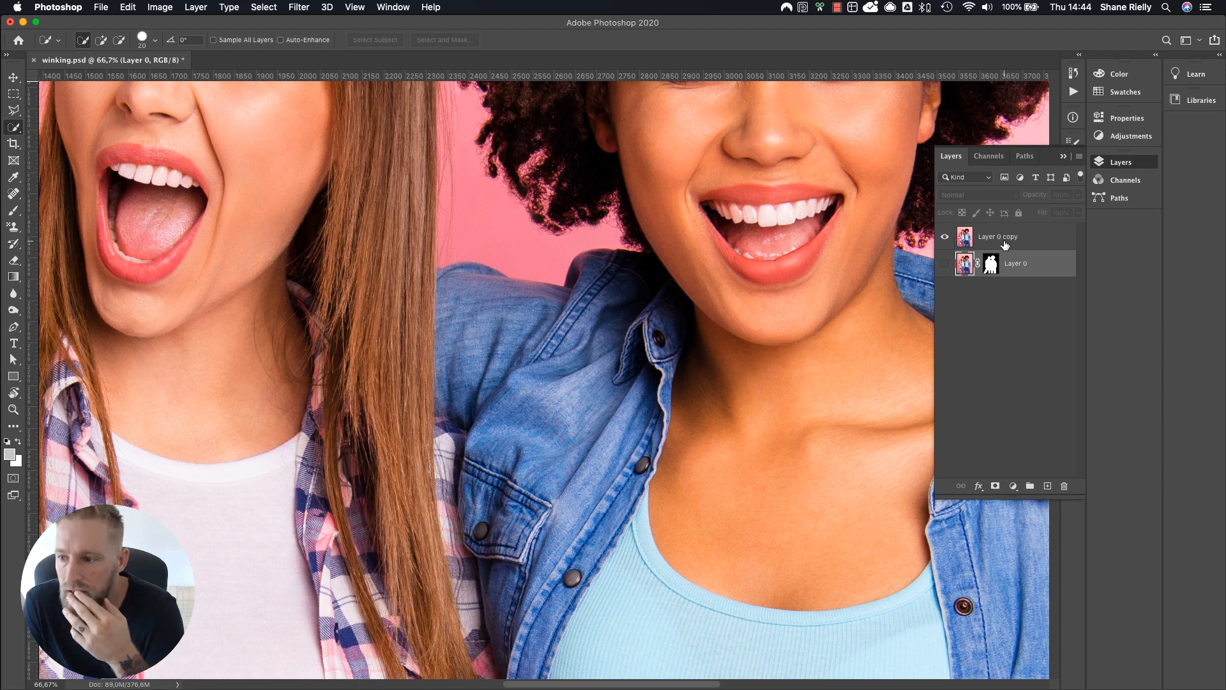
# Make the visible Layer 0 copy the active layer.
pyautogui.click(1006, 246)
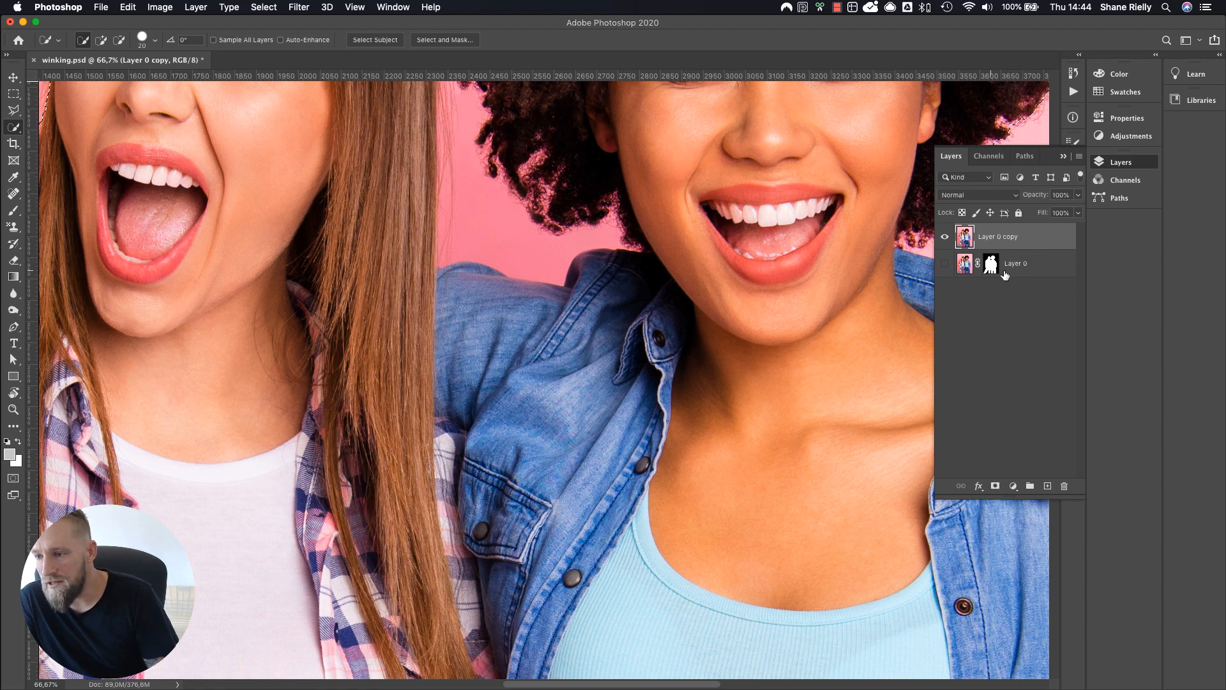
pyautogui.click(1044, 270)
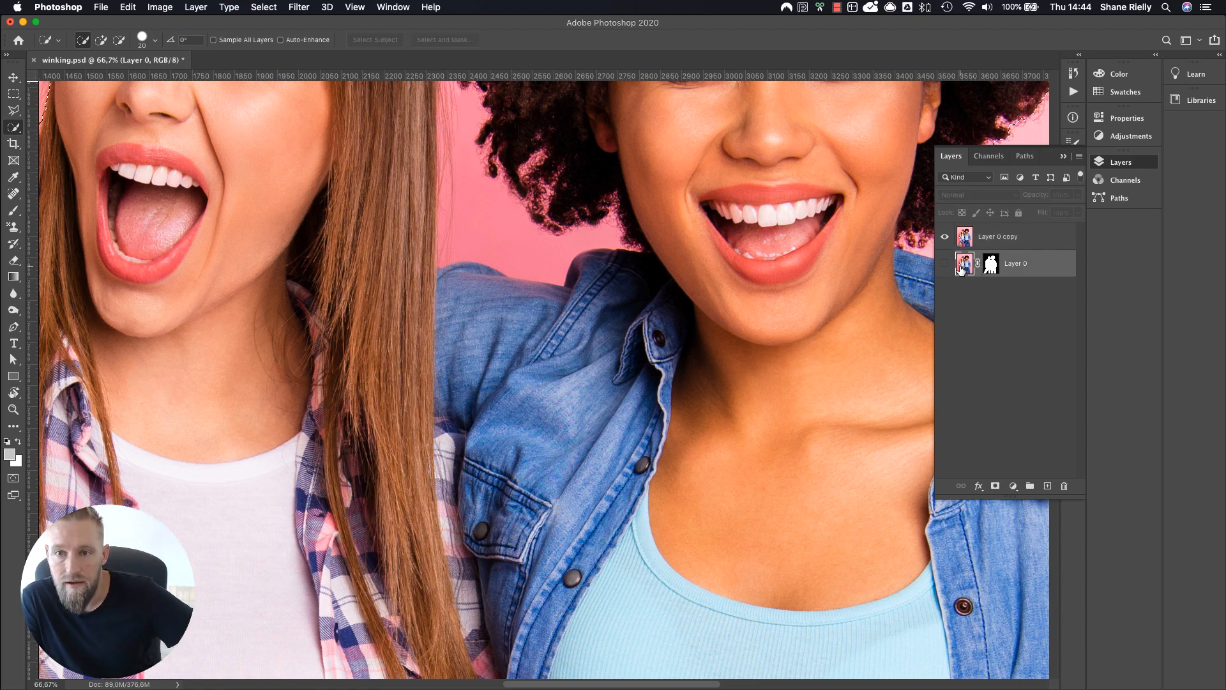
pyautogui.click(1031, 243)
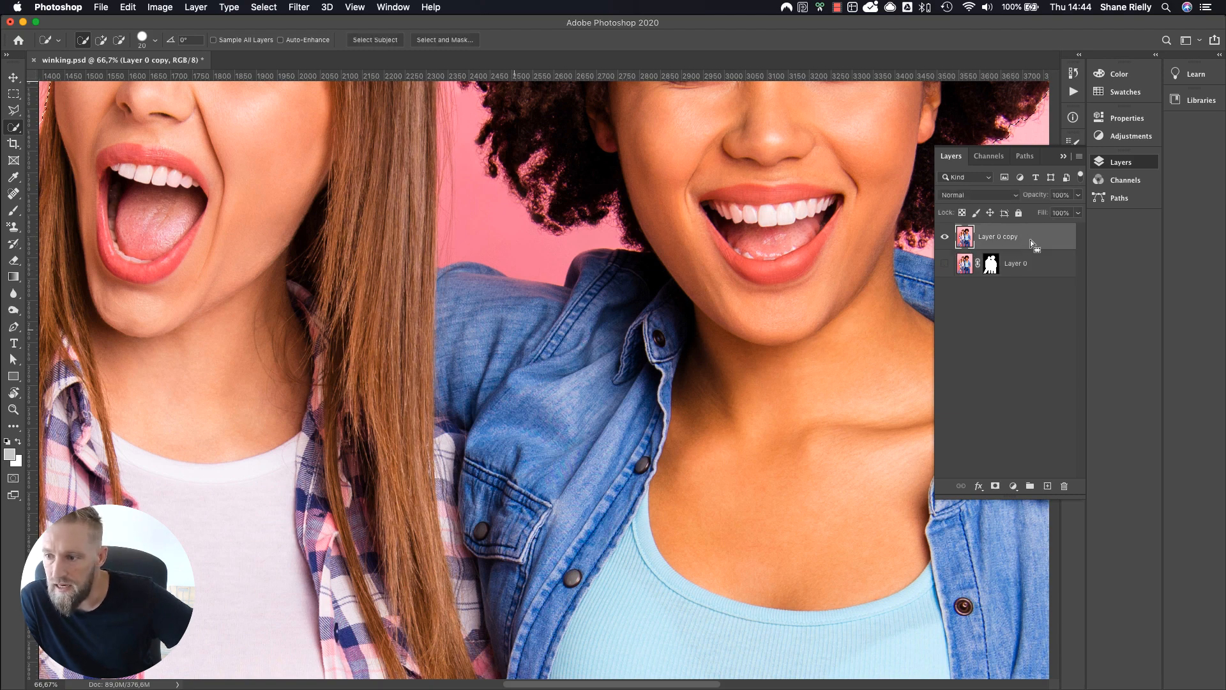
# Open the selection of both women in the Select and Mask workspace and check the cutout down to the legs.
pyautogui.press('super+minus')
pyautogui.press('super+minus')
pyautogui.press('super+minus')
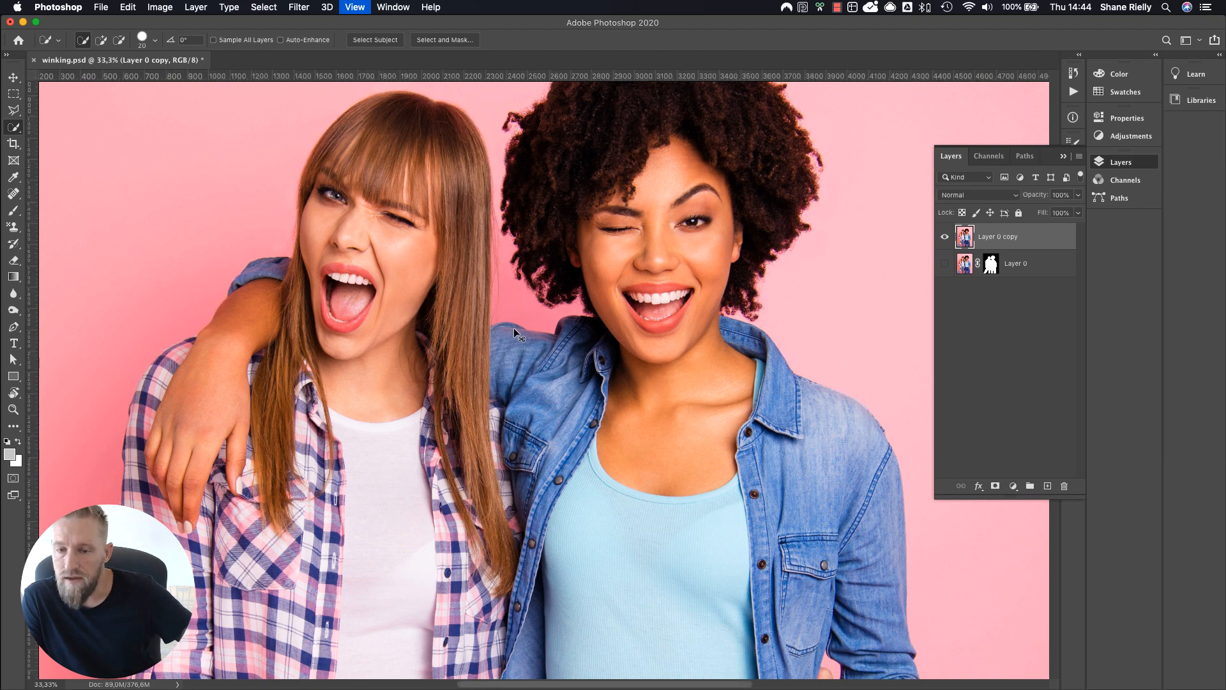
pyautogui.press('super+minus')
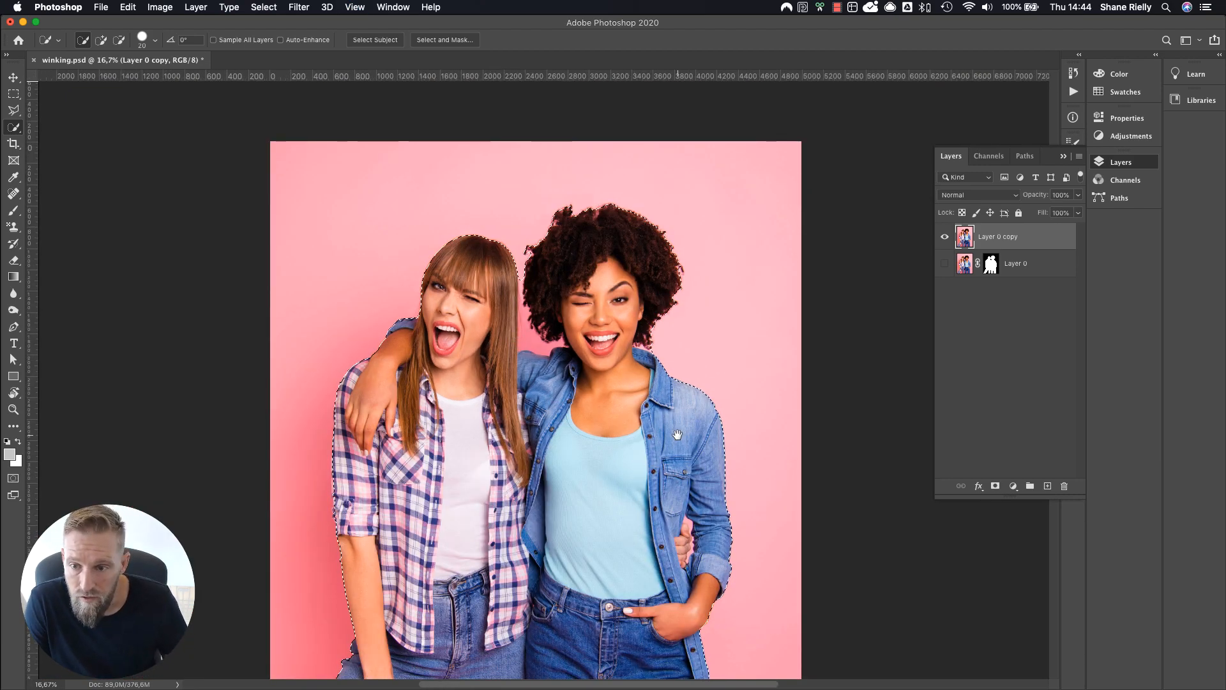
pyautogui.moveTo(678, 434); pyautogui.dragTo(632, 432)
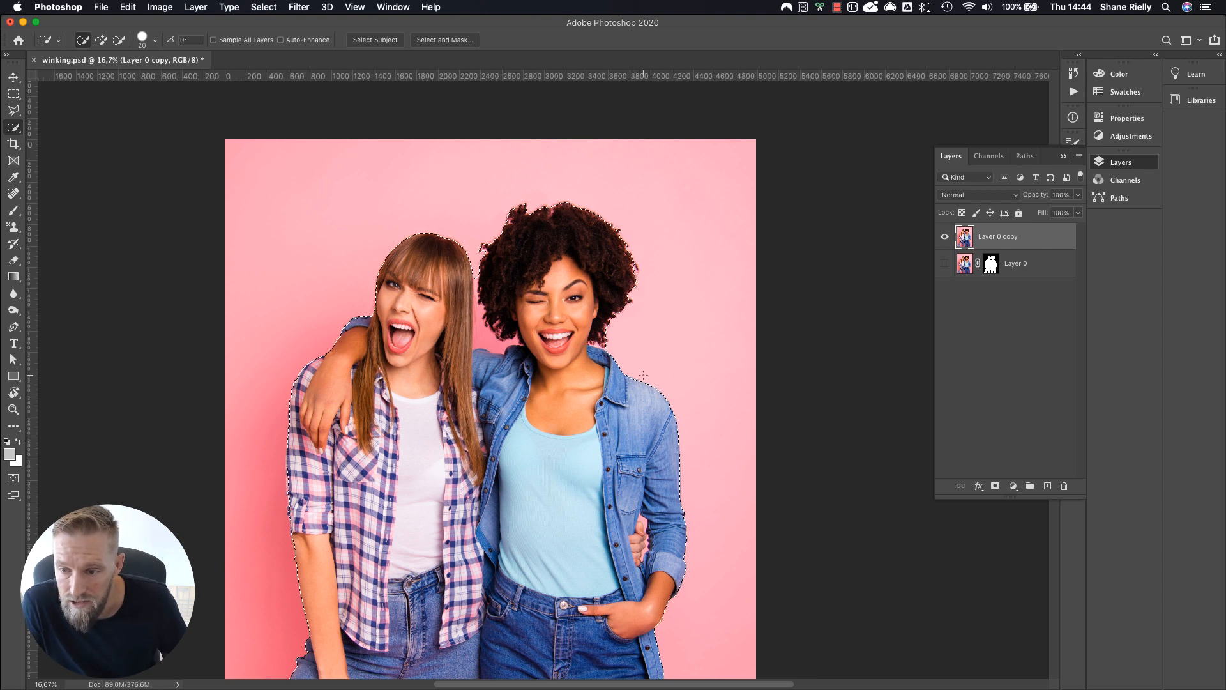
pyautogui.click(445, 40)
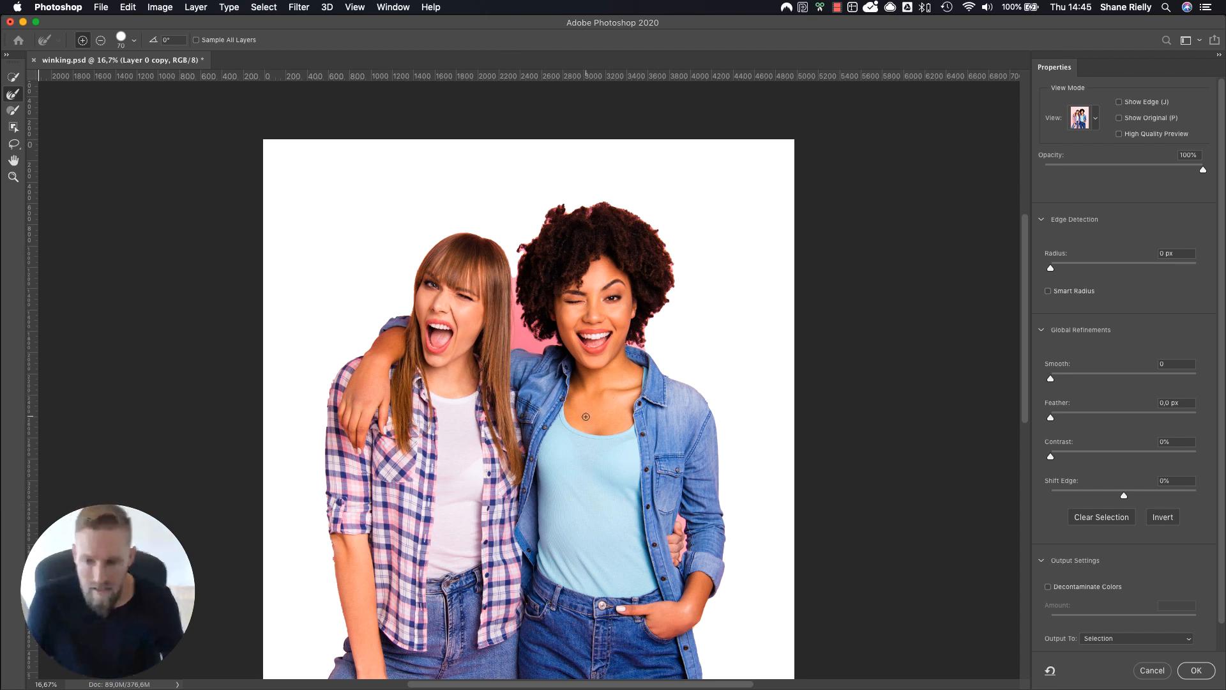
pyautogui.moveTo(586, 416); pyautogui.dragTo(537, 359)
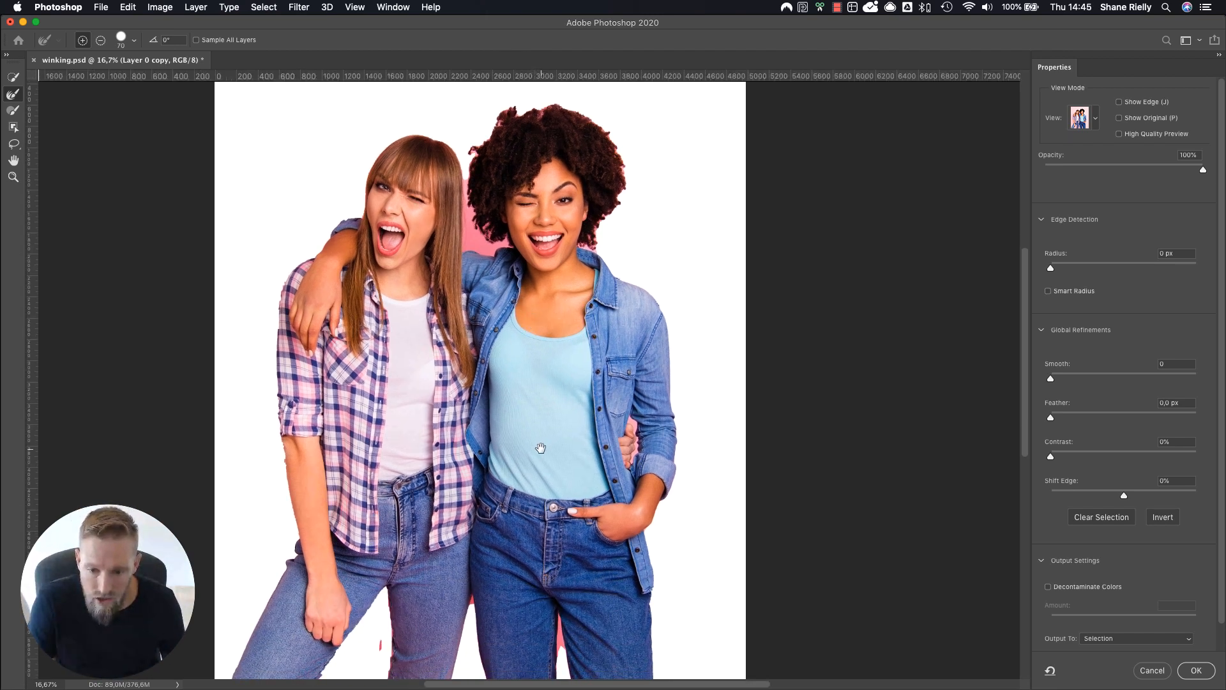
pyautogui.moveTo(540, 448); pyautogui.dragTo(539, 358)
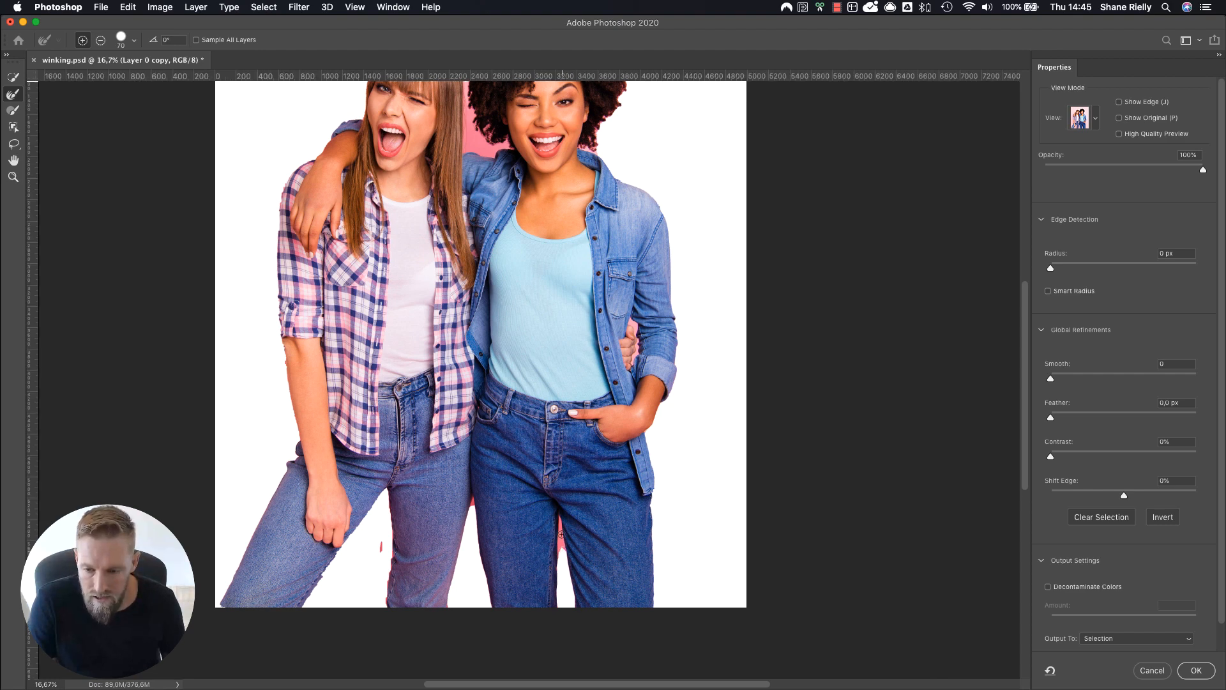
# Refine the edges of the curly hair and clear the pink gap beside it with the Refine Edge Brush at size 175.
pyautogui.moveTo(440, 412); pyautogui.dragTo(454, 504)
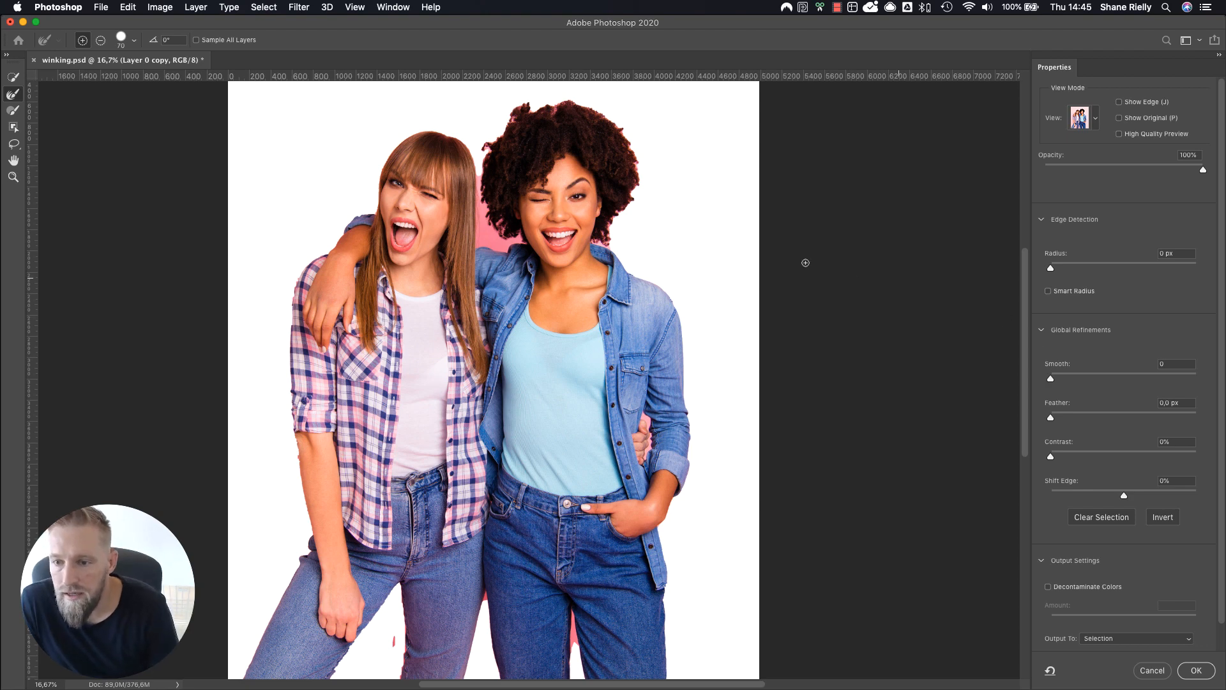
pyautogui.press('super+equal')
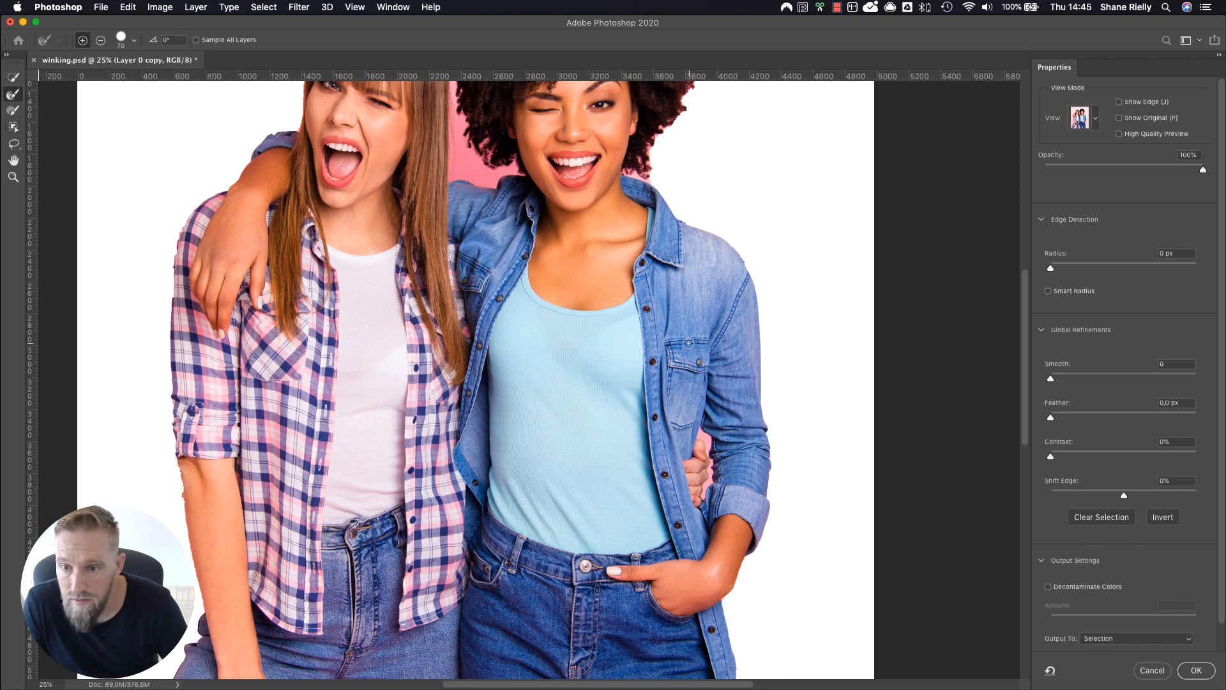
pyautogui.moveTo(628, 278); pyautogui.dragTo(642, 428)
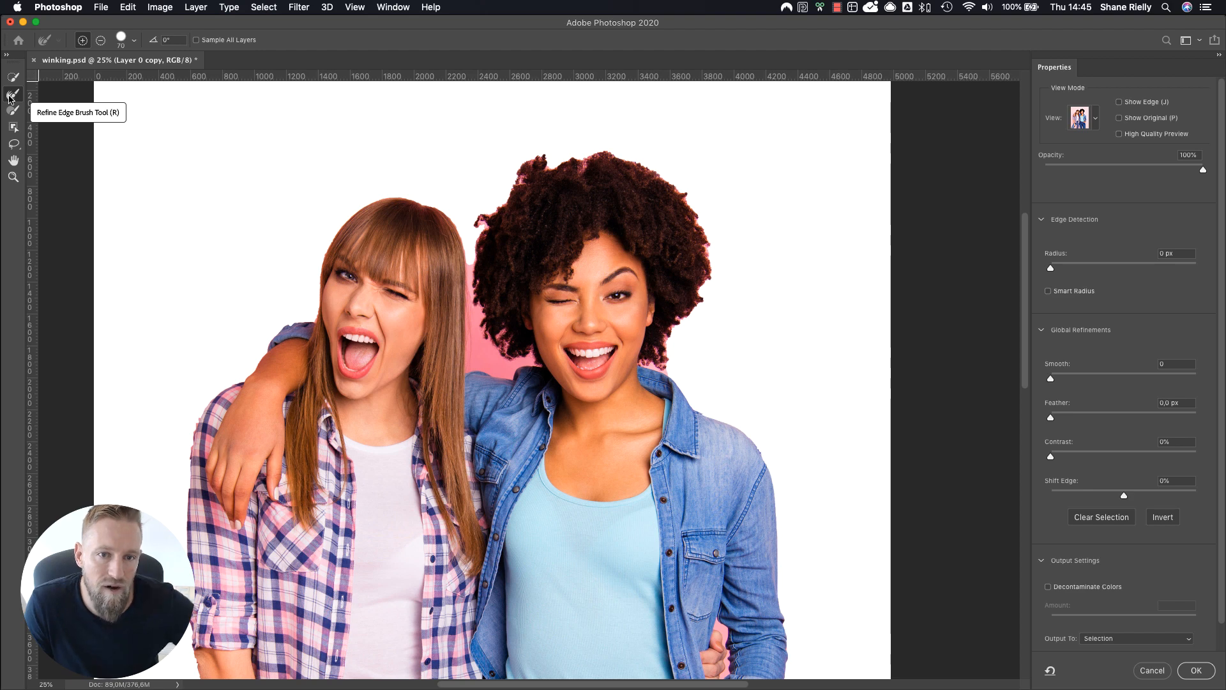
pyautogui.click(11, 95)
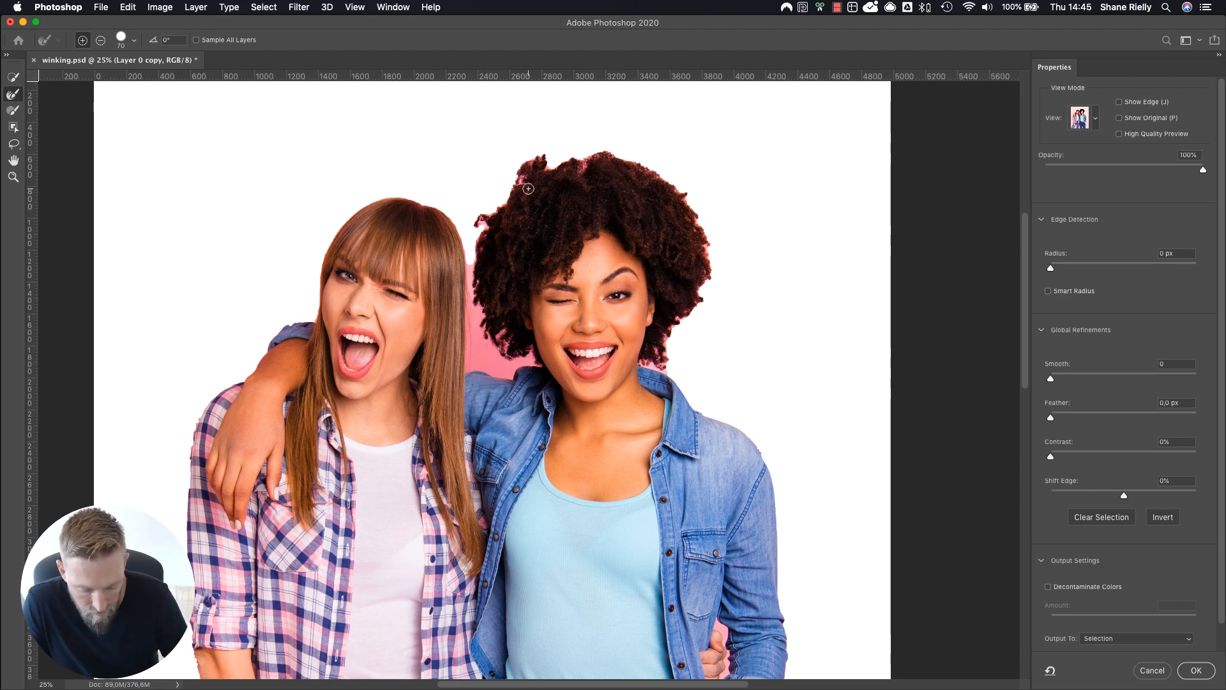
pyautogui.press(']')
pyautogui.press(']')
pyautogui.press(']')
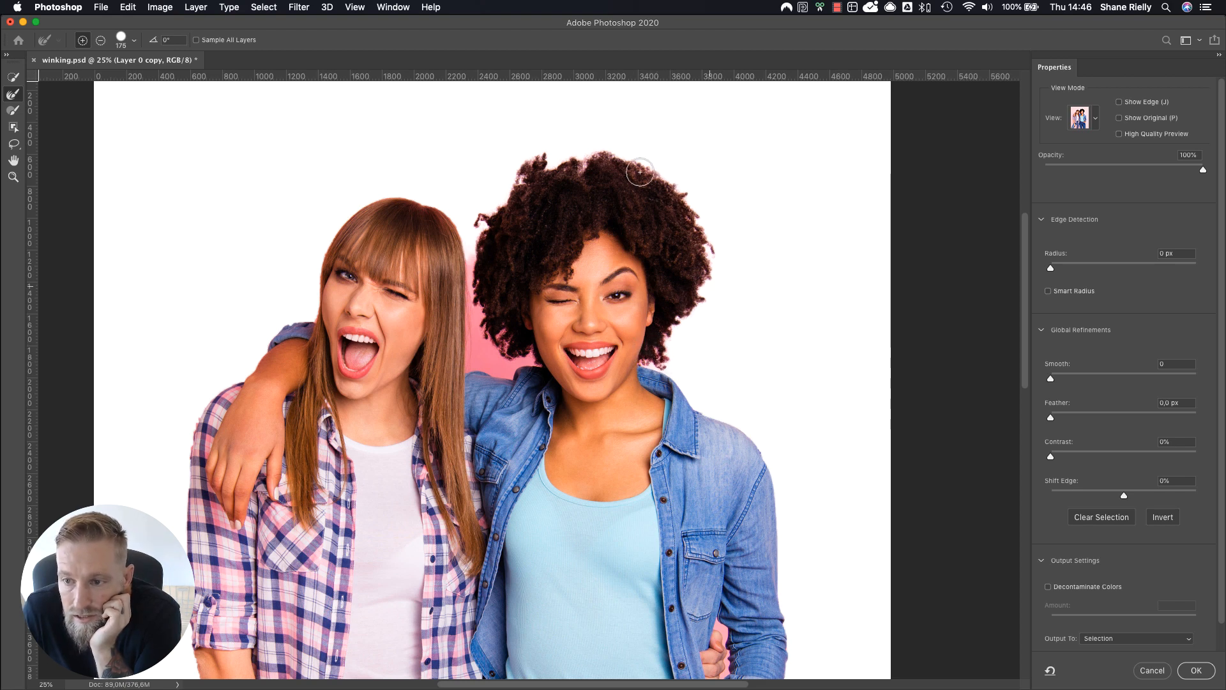
pyautogui.moveTo(479, 241)
pyautogui.mouseDown()
pyautogui.moveTo(477, 327)
pyautogui.moveTo(506, 352)
pyautogui.mouseUp()
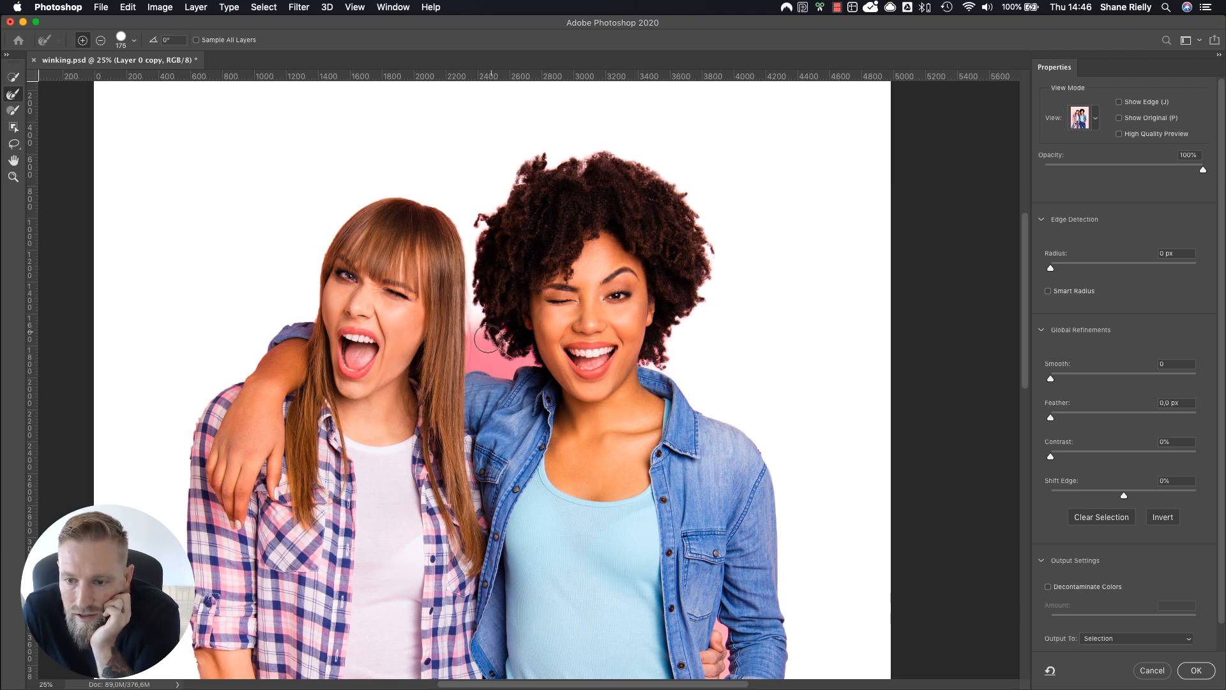
pyautogui.moveTo(487, 374)
pyautogui.mouseDown()
pyautogui.moveTo(515, 372)
pyautogui.moveTo(524, 350)
pyautogui.moveTo(537, 368)
pyautogui.moveTo(497, 333)
pyautogui.moveTo(491, 371)
pyautogui.moveTo(485, 340)
pyautogui.moveTo(501, 337)
pyautogui.moveTo(505, 367)
pyautogui.mouseUp()
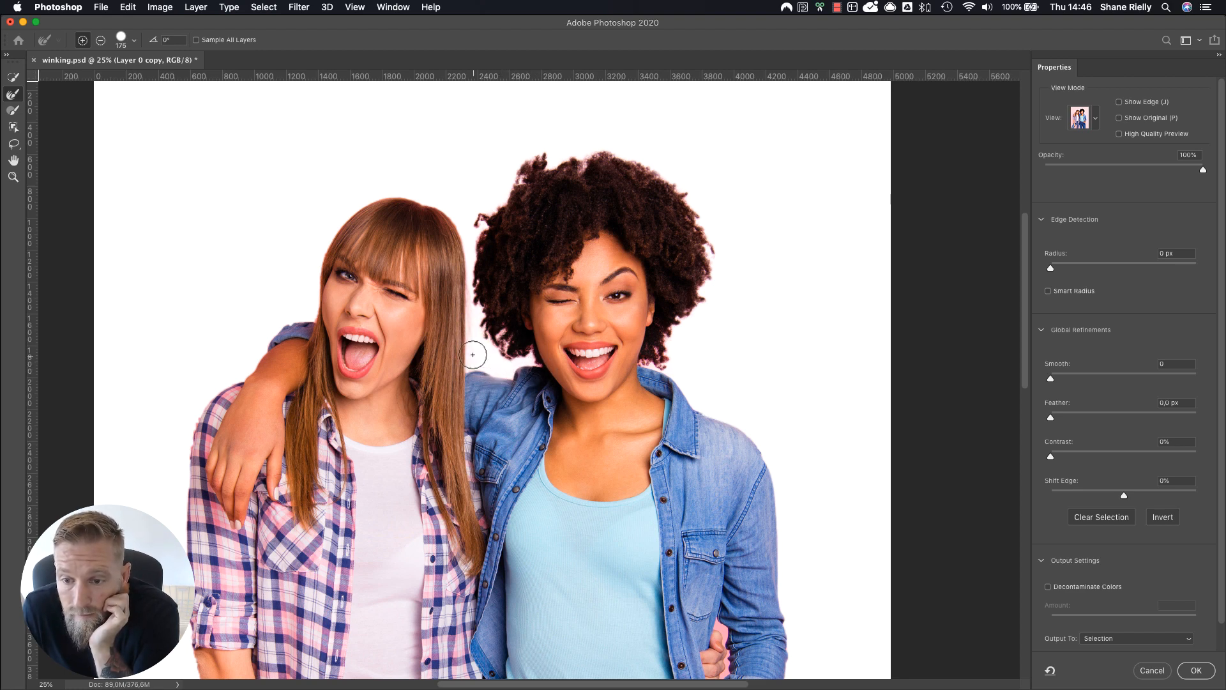
# Refine the edges of the straight hair, the plaid sleeve and the pink gap around the hand behind the denim jacket.
pyautogui.moveTo(397, 198); pyautogui.dragTo(448, 215)
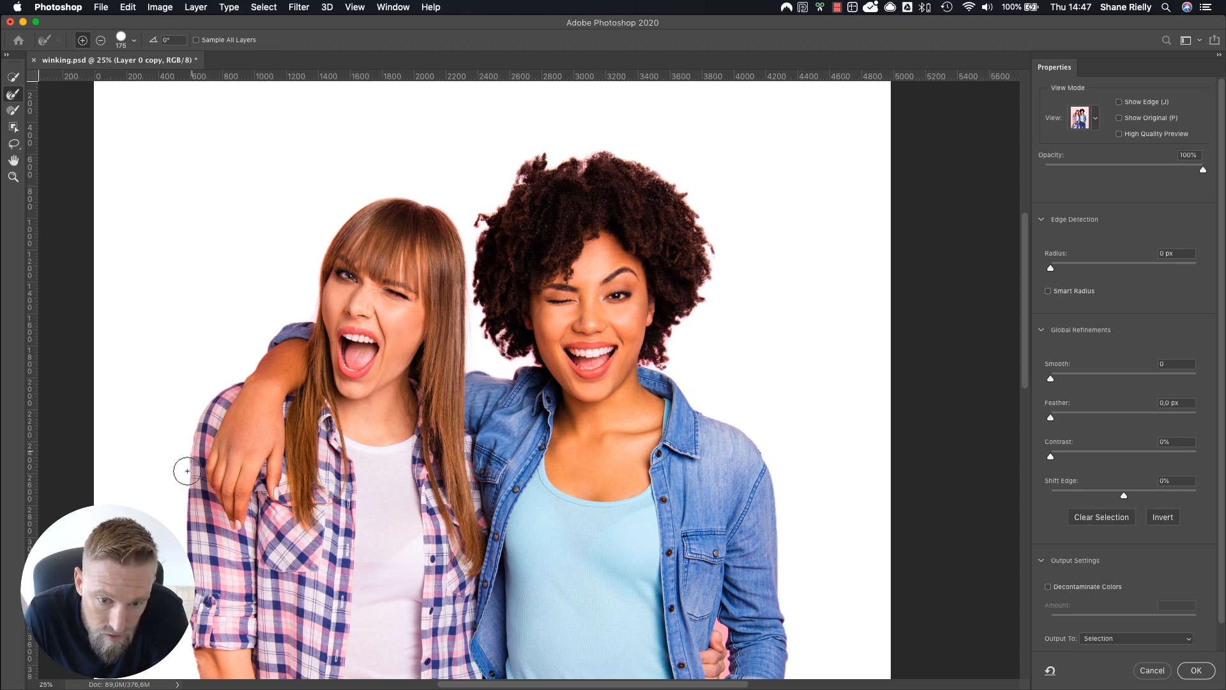
pyautogui.moveTo(202, 439); pyautogui.dragTo(194, 508)
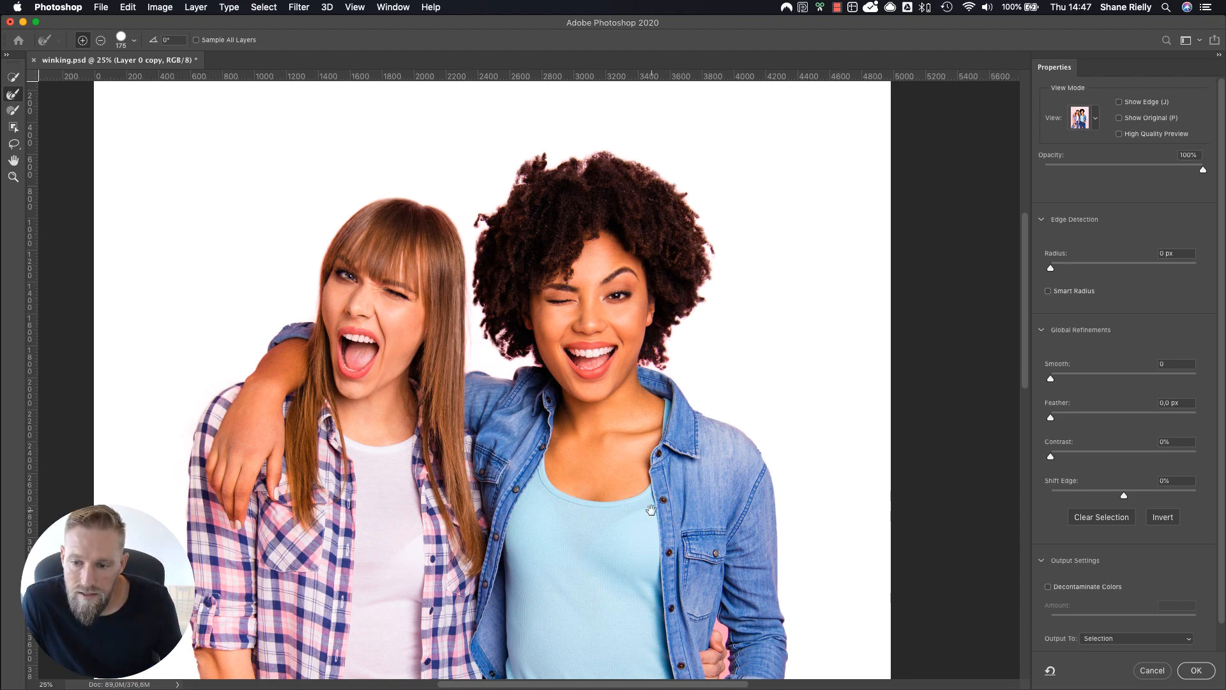
pyautogui.moveTo(651, 509)
pyautogui.mouseDown()
pyautogui.moveTo(573, 423)
pyautogui.moveTo(490, 292)
pyautogui.mouseUp()
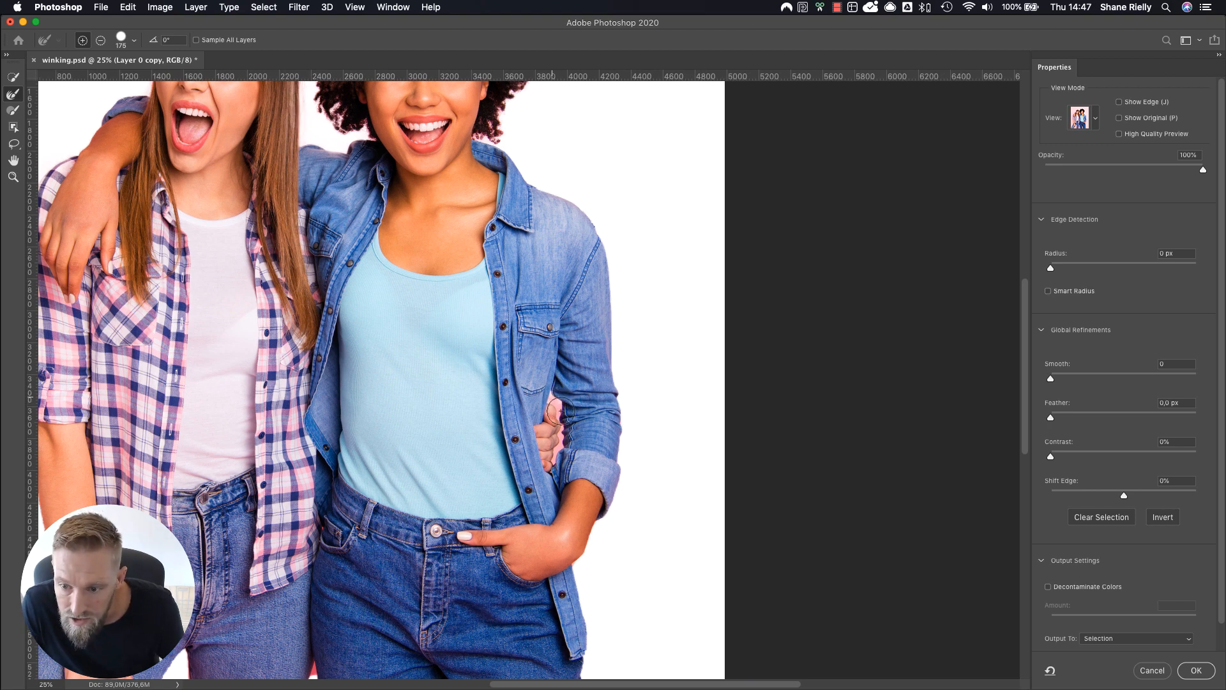
pyautogui.moveTo(561, 411)
pyautogui.mouseDown()
pyautogui.moveTo(556, 455)
pyautogui.moveTo(559, 411)
pyautogui.mouseUp()
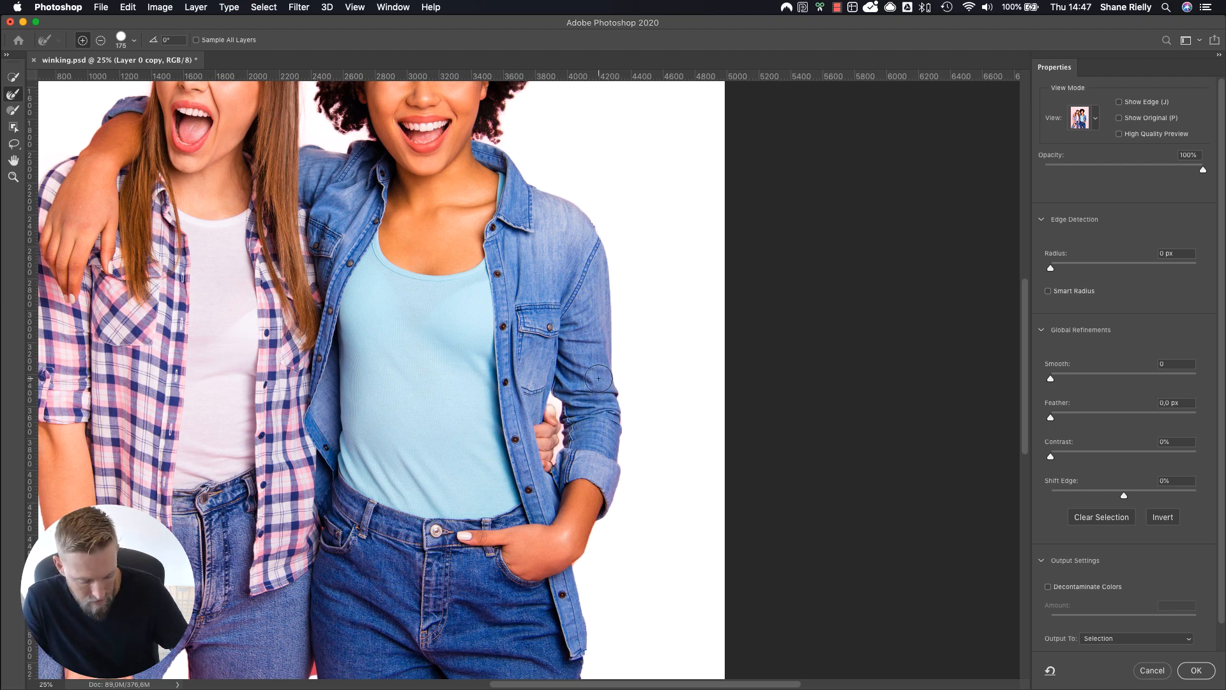
# Set the preview to Onion Skin with 38% transparency for a close-up of the hand behind the denim jacket.
pyautogui.press('super+plus')
pyautogui.press('super+plus')
pyautogui.press('super+plus')
pyautogui.press('super+plus')
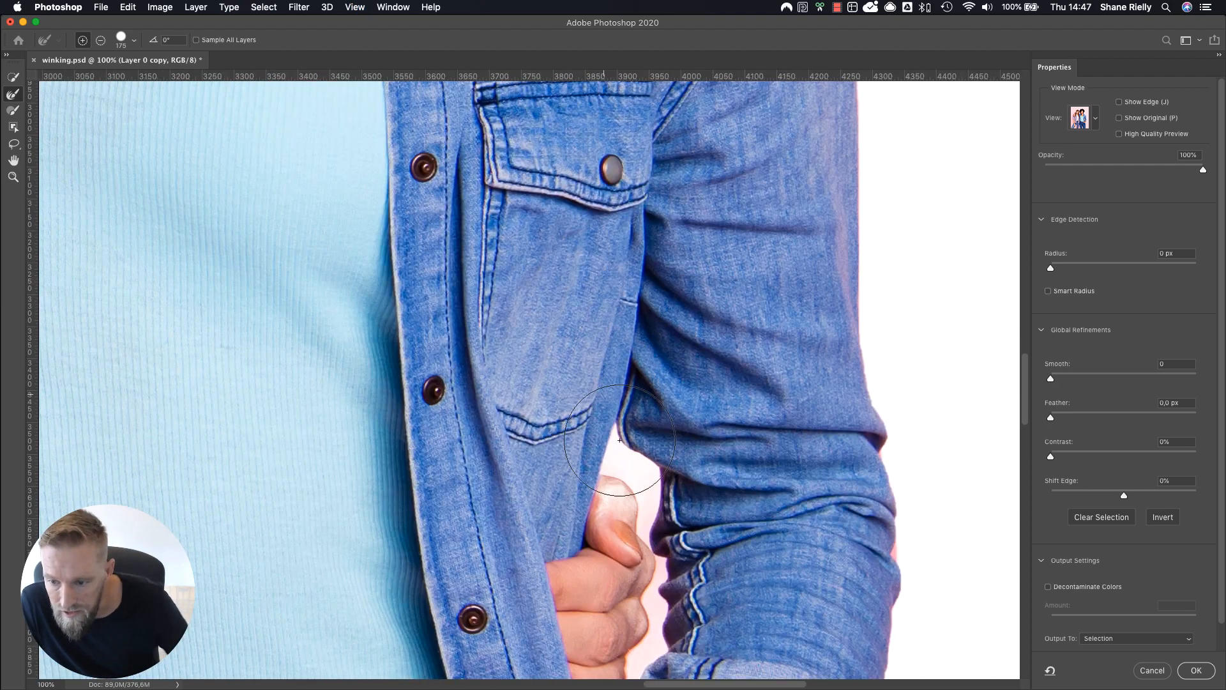
pyautogui.moveTo(660, 506); pyautogui.dragTo(495, 327)
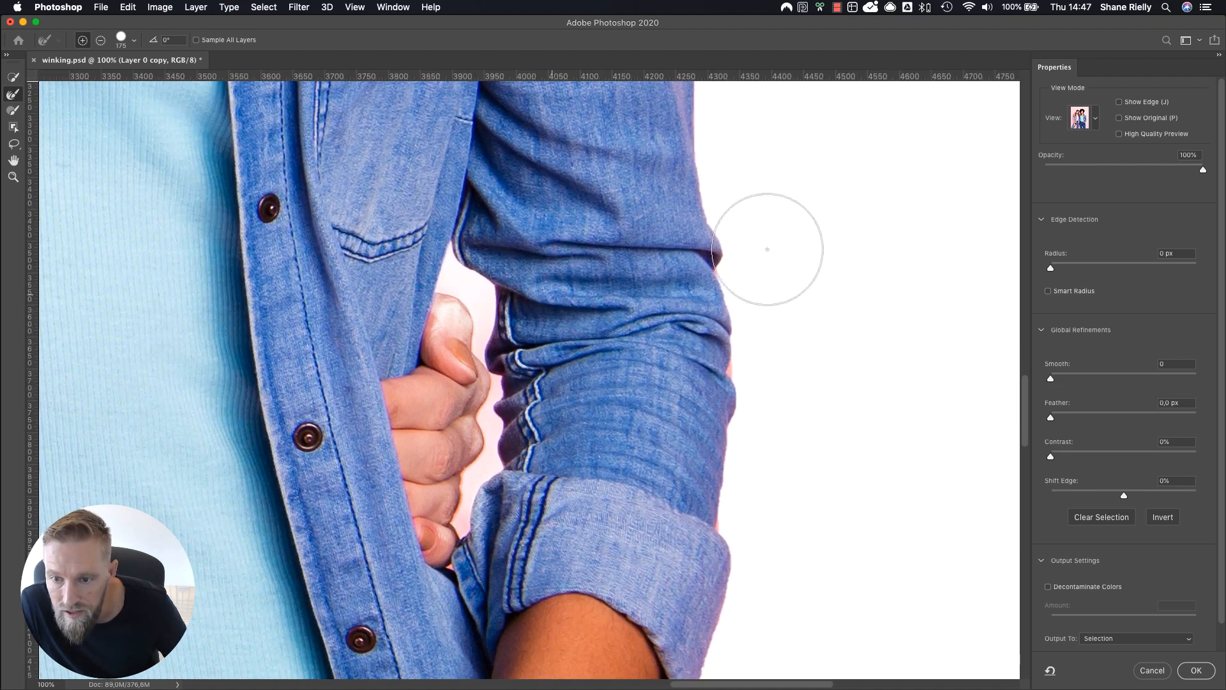
pyautogui.click(1095, 121)
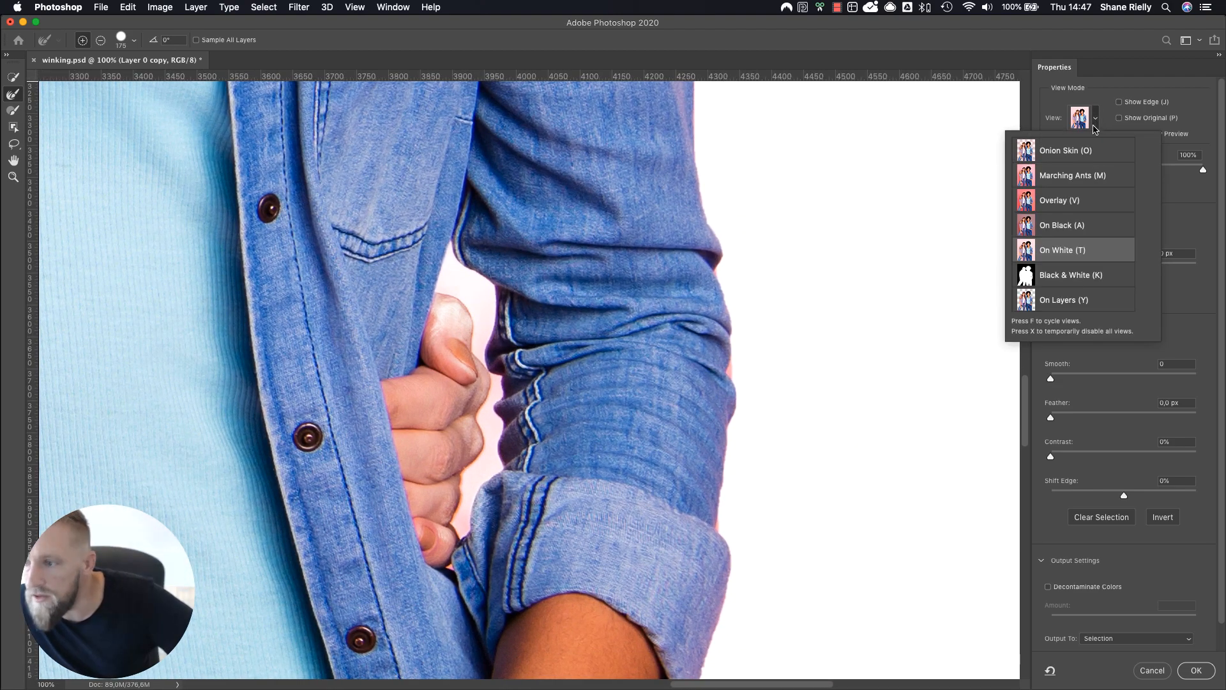
pyautogui.click(1085, 152)
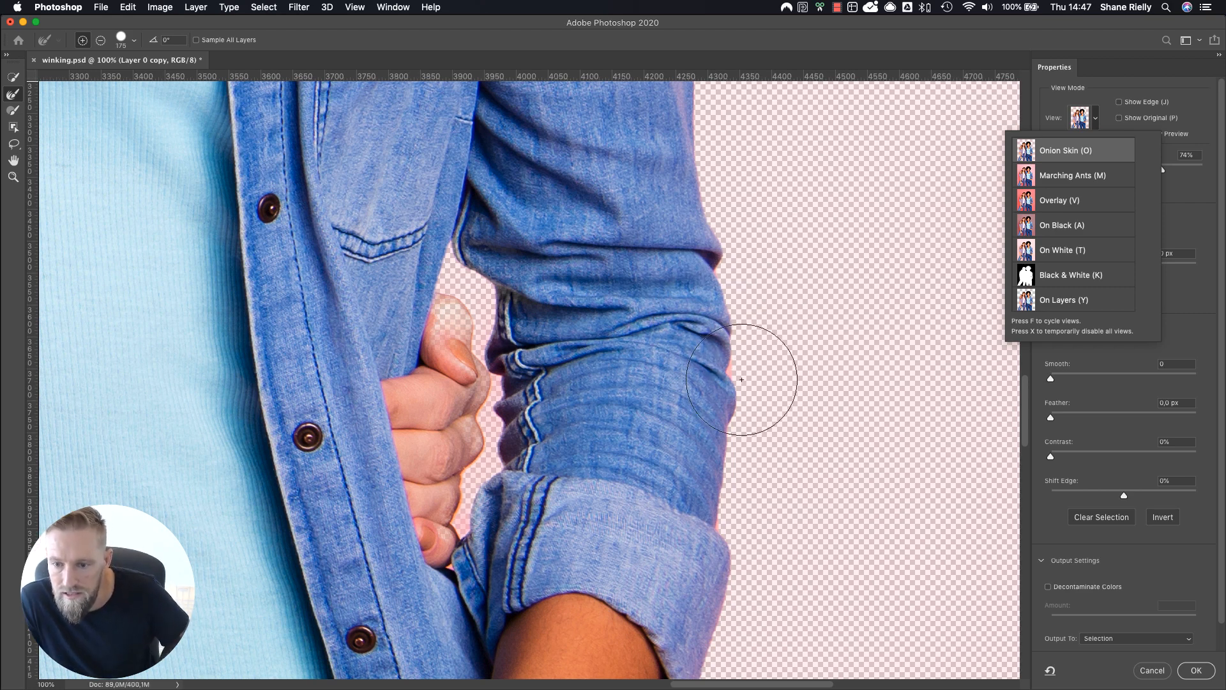
pyautogui.click(1200, 177)
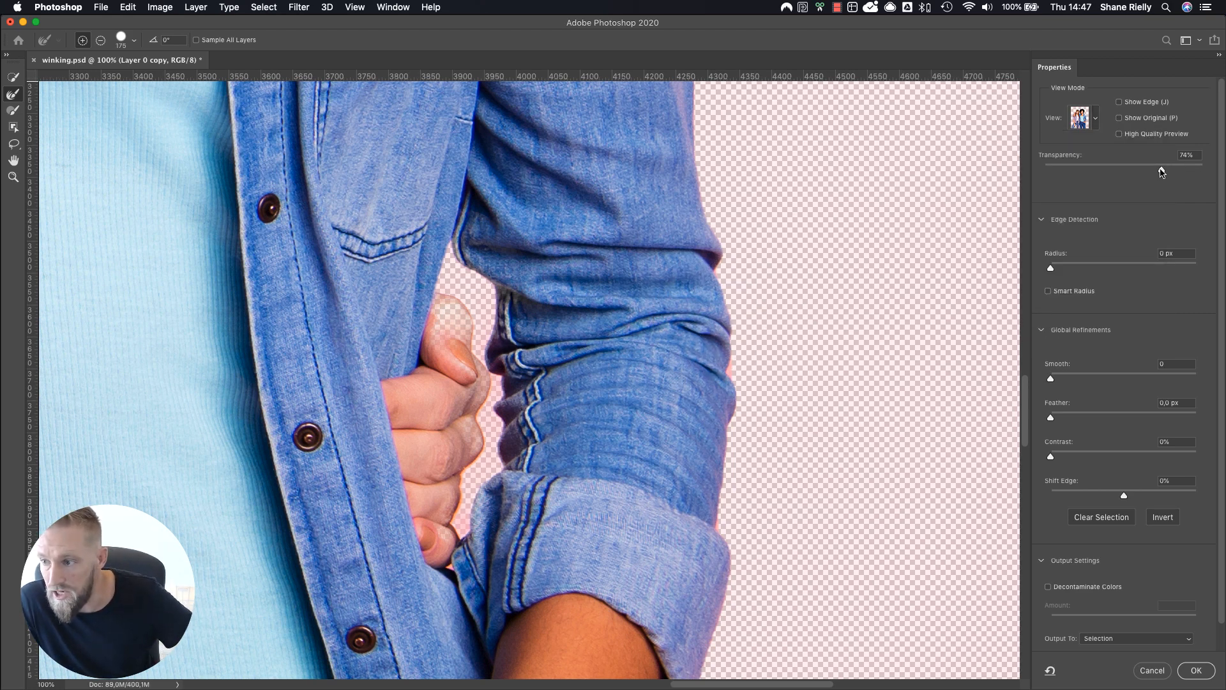
pyautogui.moveTo(1162, 171); pyautogui.dragTo(1183, 171)
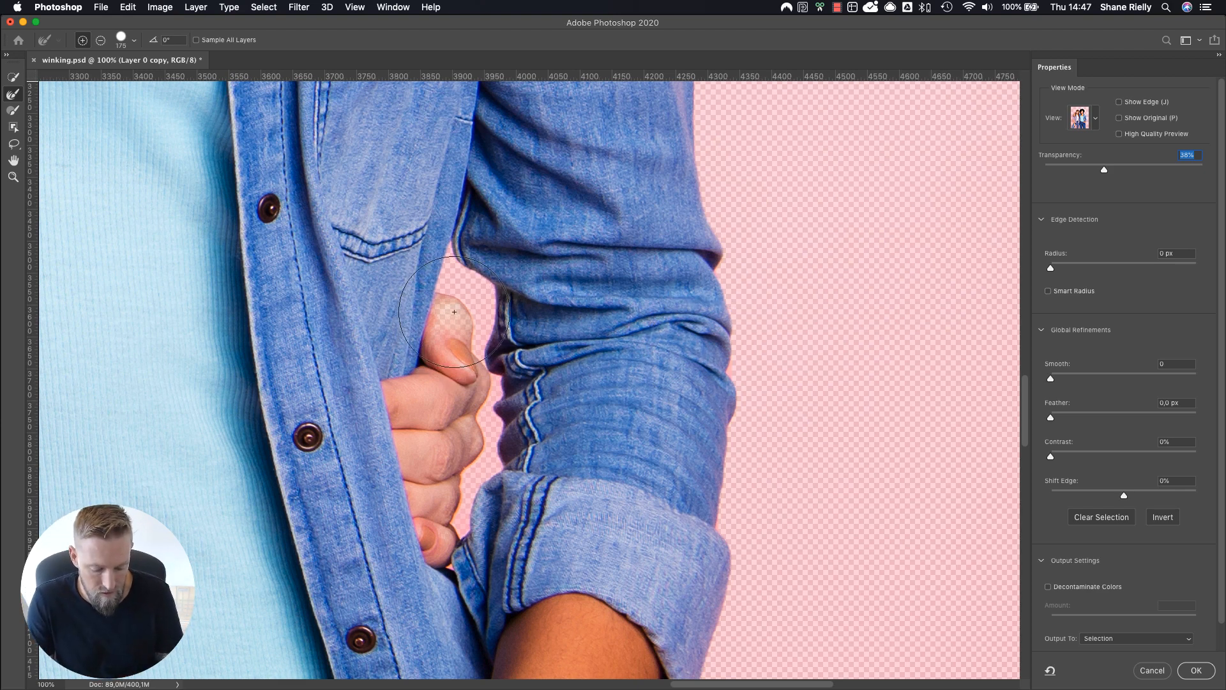
# Restore the faded thumb of the hand behind the jacket by subtracting with the Refine Edge Brush at size 30.
pyautogui.press('[')
pyautogui.press('[')
pyautogui.press('[')
pyautogui.press('[')
pyautogui.press('[')
pyautogui.press('[')
pyautogui.press('[')
pyautogui.press('[')
pyautogui.press('[')
pyautogui.press('[')
pyautogui.press('[')
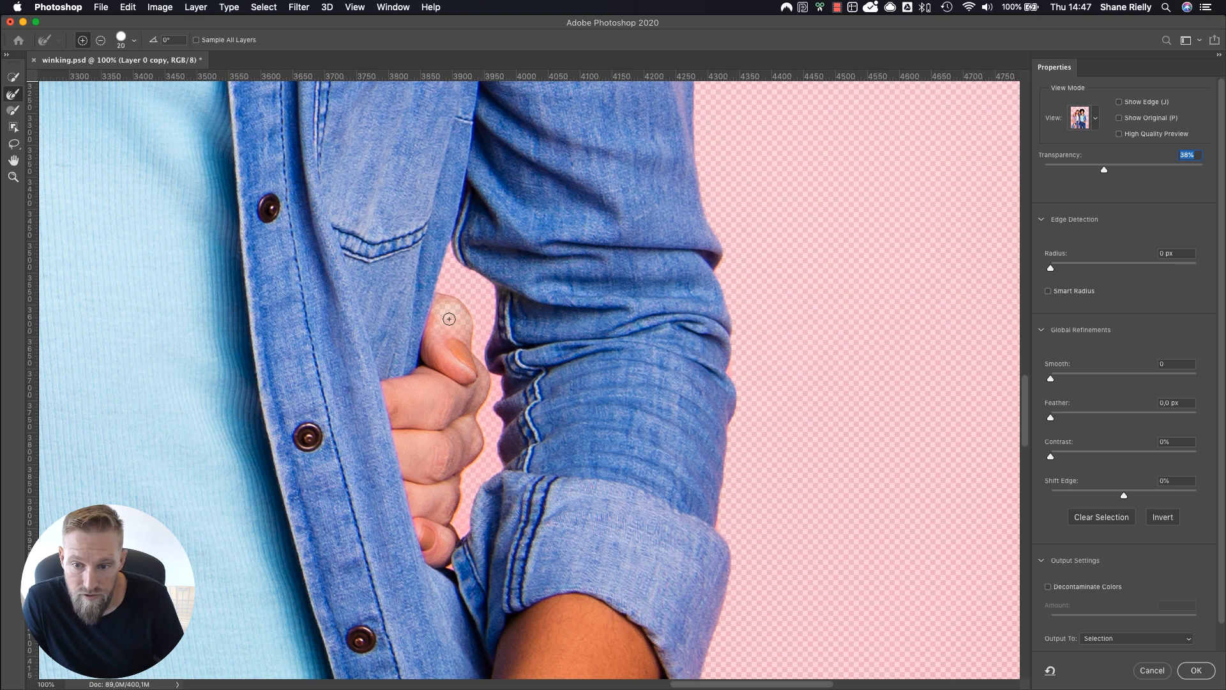
pyautogui.press('[')
pyautogui.press(']')
pyautogui.press(']')
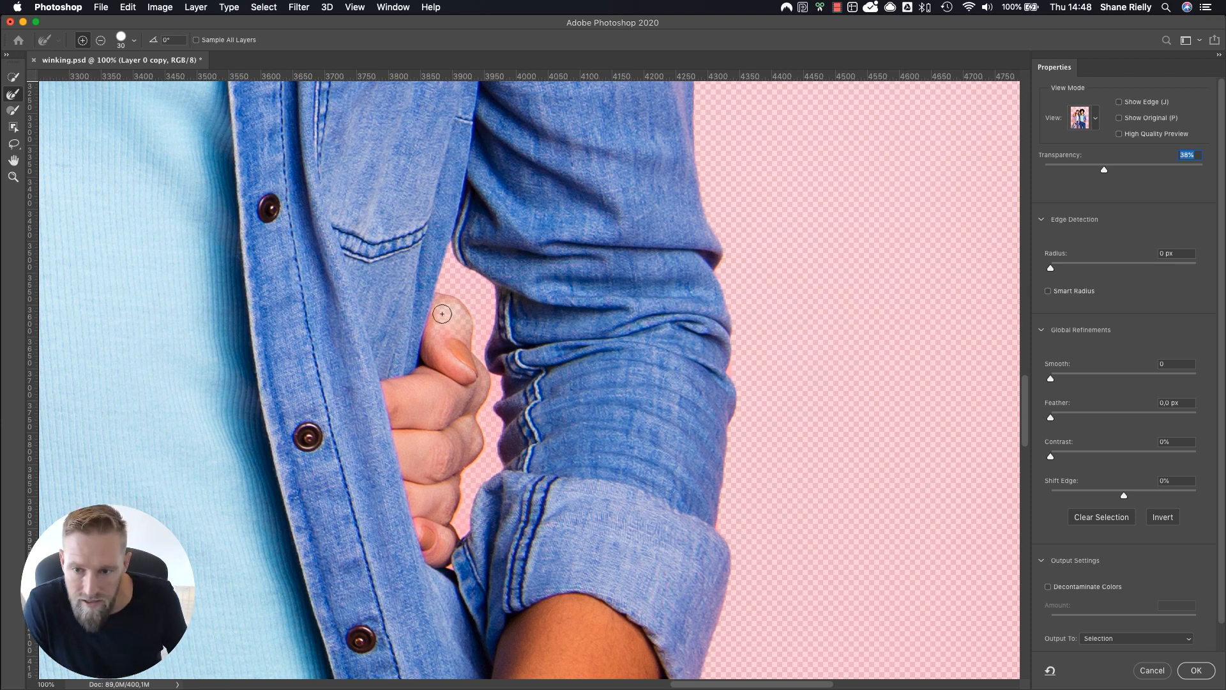
pyautogui.keyDown('alt'); pyautogui.click(446, 313); pyautogui.keyUp('alt')
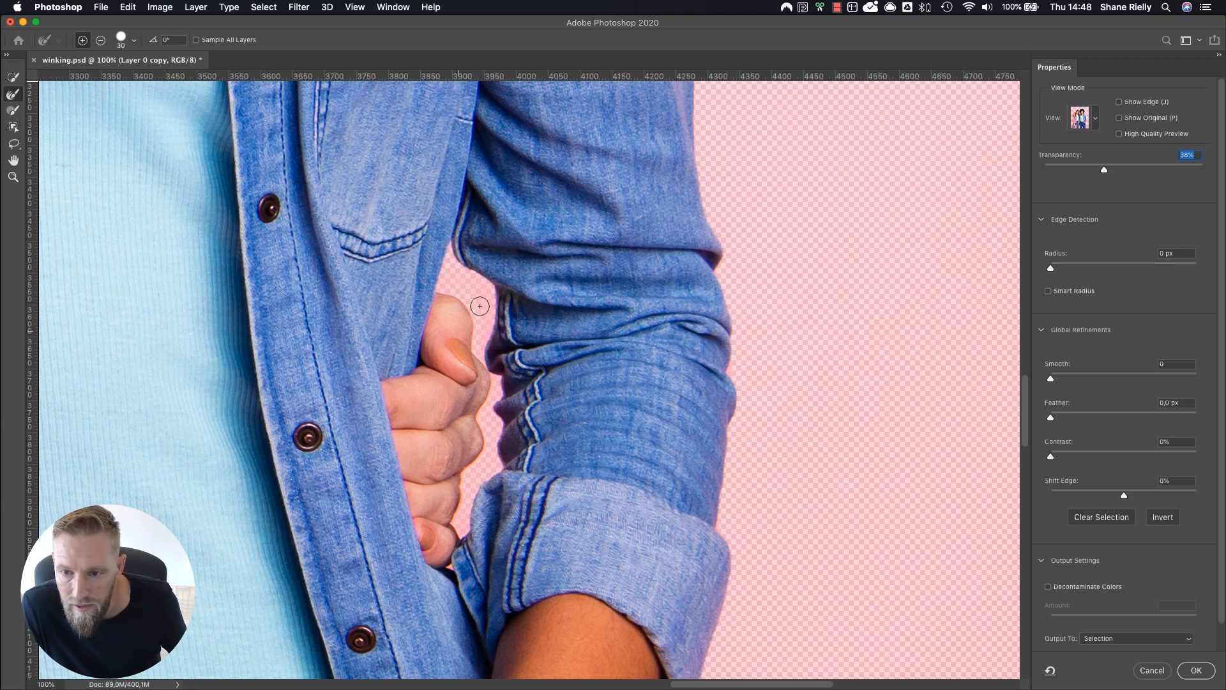
# Switch the preview to On Black and refine the outer edge of the rolled-up denim sleeve.
pyautogui.click(1096, 118)
pyautogui.click(1078, 275)
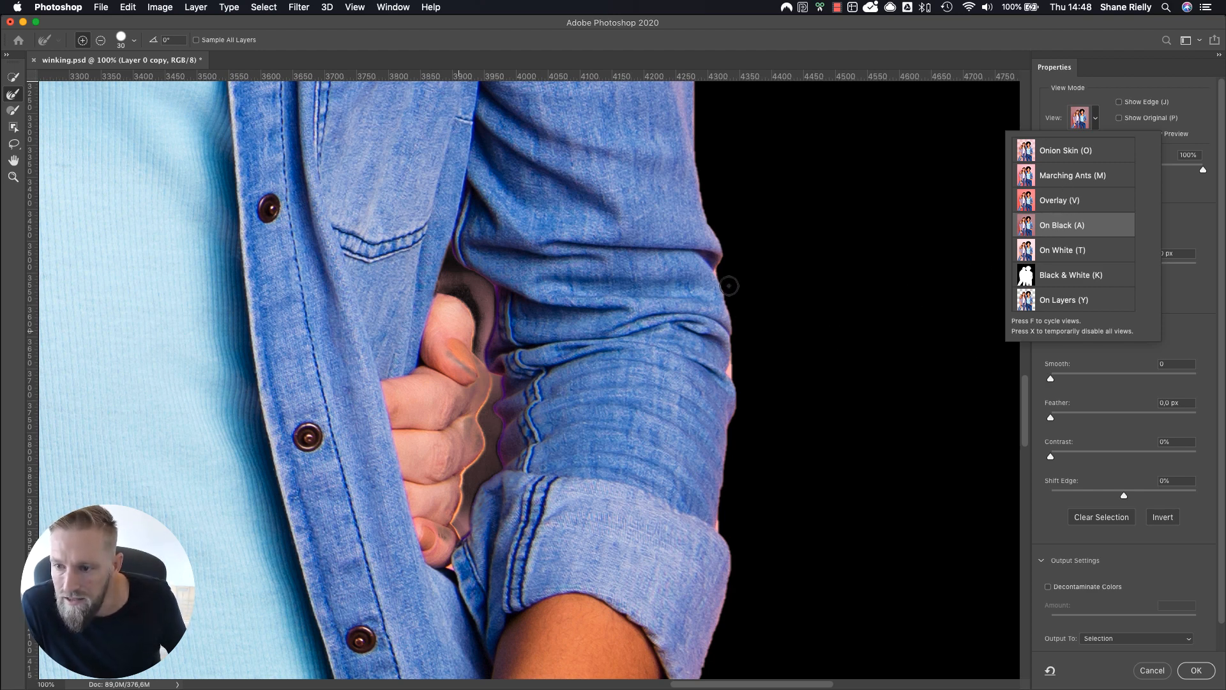
pyautogui.moveTo(736, 358)
pyautogui.mouseDown()
pyautogui.moveTo(732, 374)
pyautogui.moveTo(710, 259)
pyautogui.mouseUp()
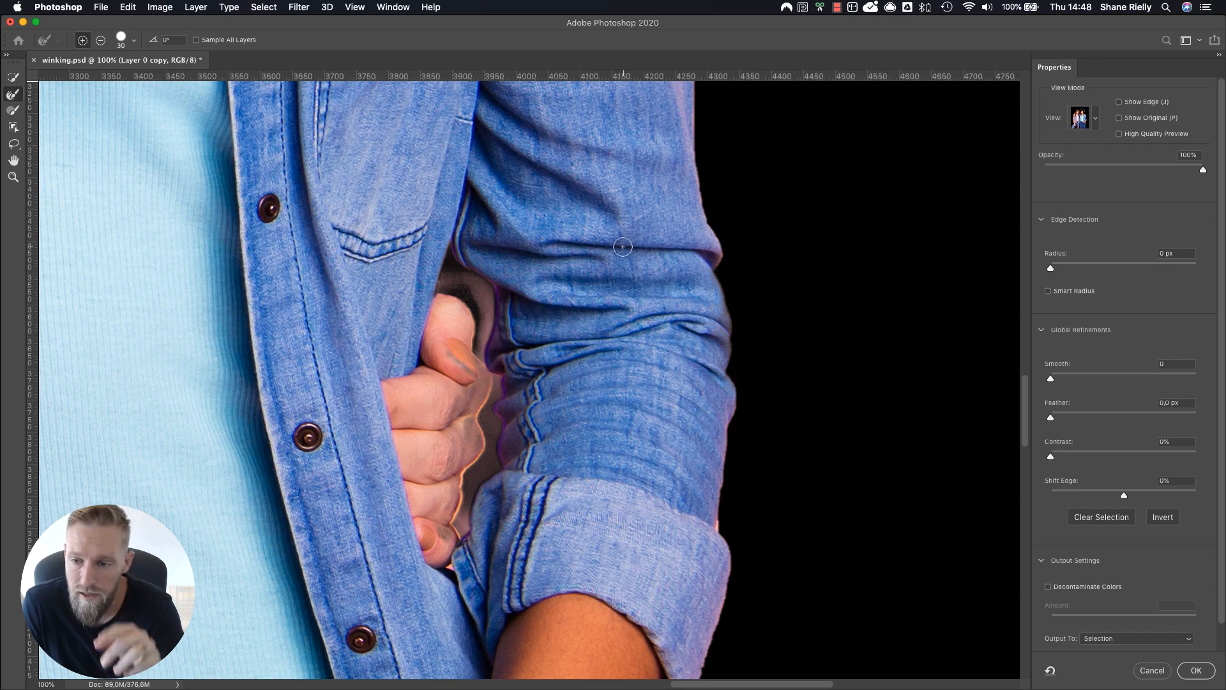
# Examine both women's hair edges on black, switch the preview to On White and check the cutout again.
pyautogui.press('super+minus')
pyautogui.press('super+minus')
pyautogui.press('super+minus')
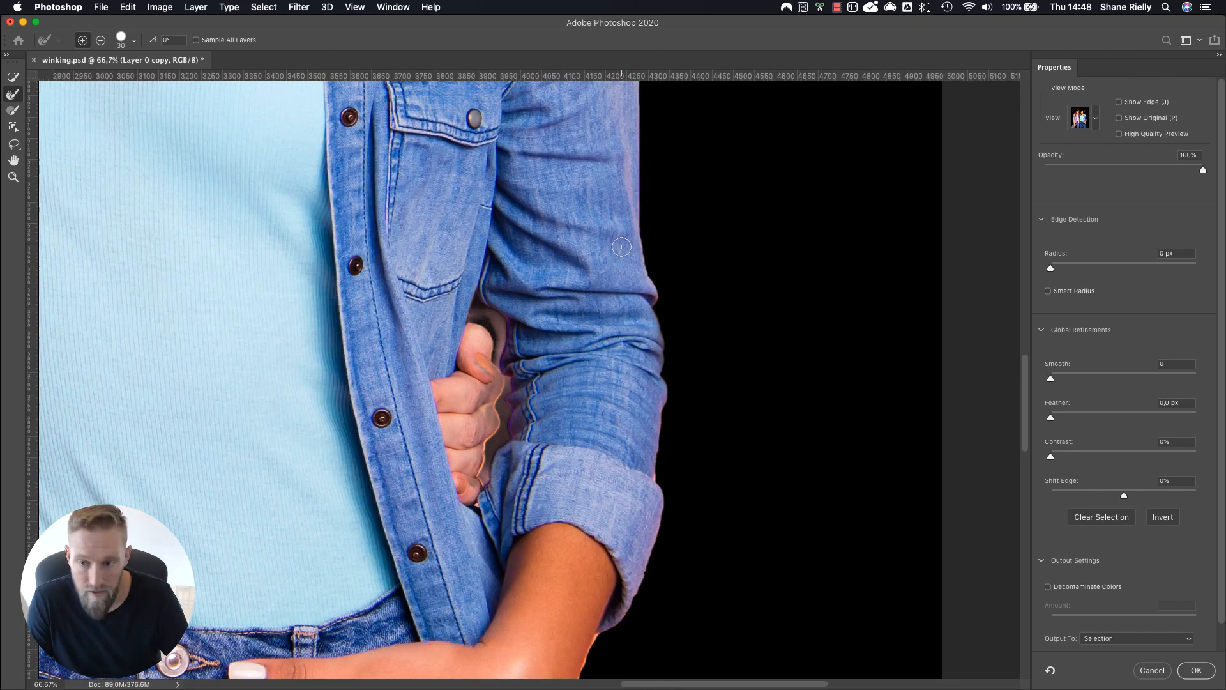
pyautogui.moveTo(543, 207); pyautogui.dragTo(755, 498)
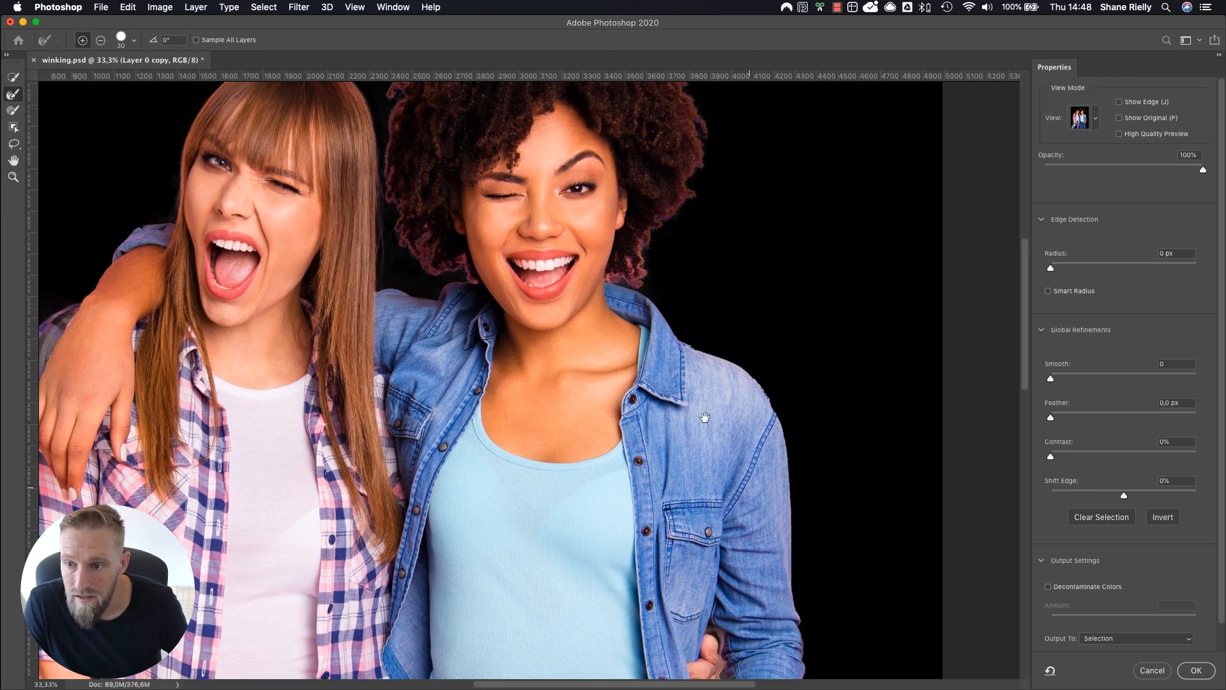
pyautogui.moveTo(701, 409); pyautogui.dragTo(758, 551)
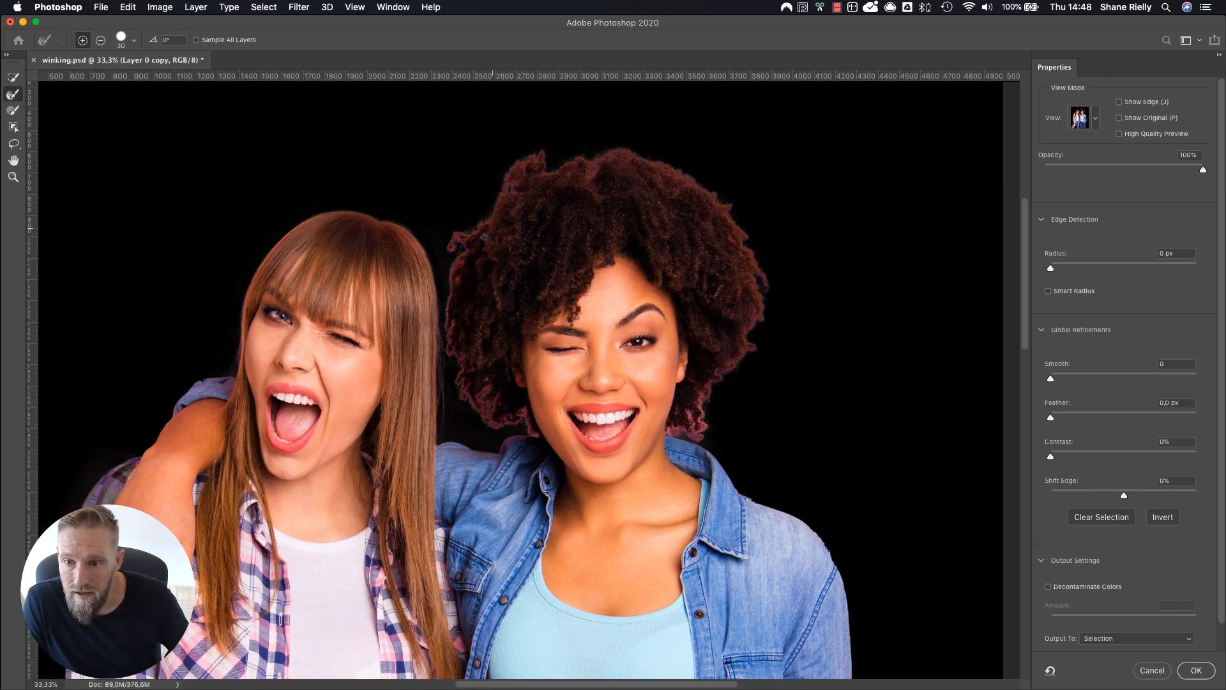
pyautogui.click(1096, 120)
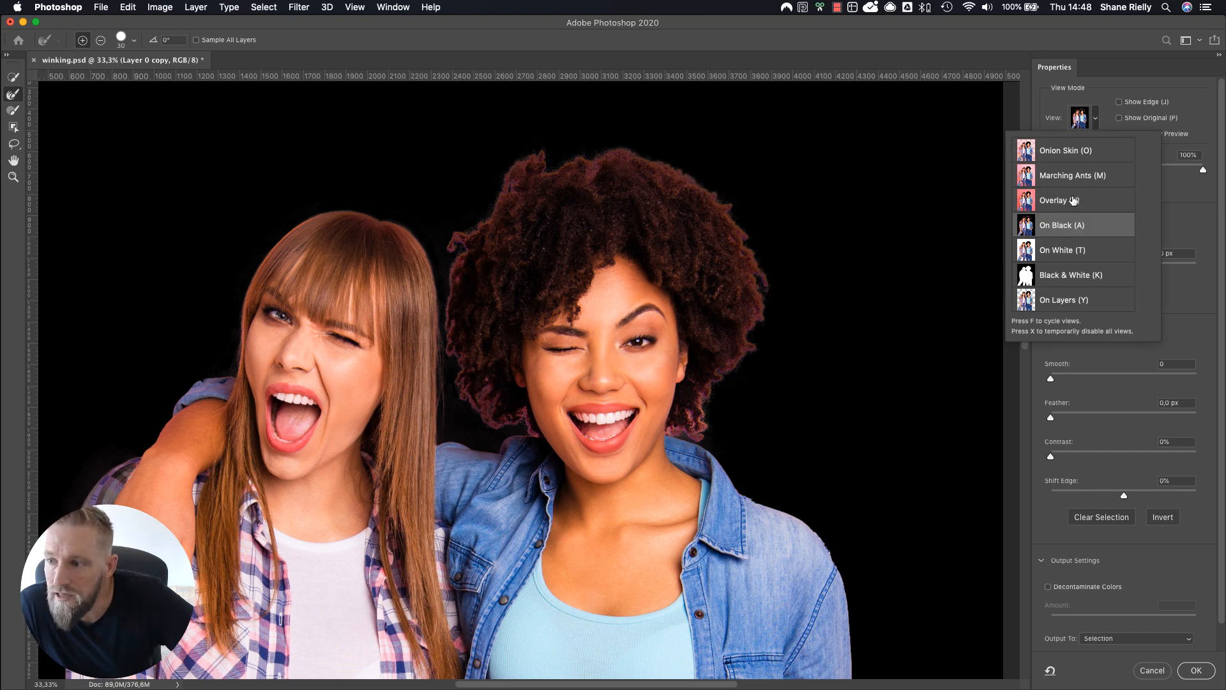
pyautogui.click(1055, 253)
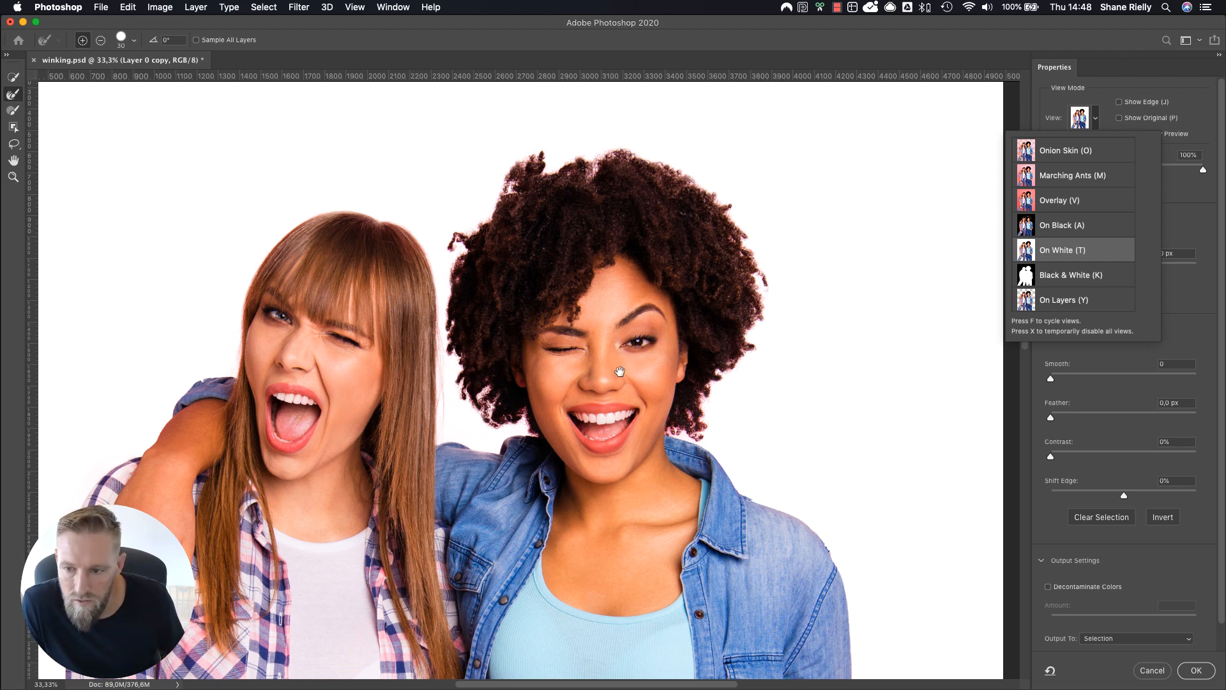
pyautogui.press('space')
pyautogui.moveTo(650, 374); pyautogui.dragTo(676, 154)
pyautogui.moveTo(789, 452); pyautogui.dragTo(863, 610)
pyautogui.moveTo(818, 321); pyautogui.dragTo(805, 345)
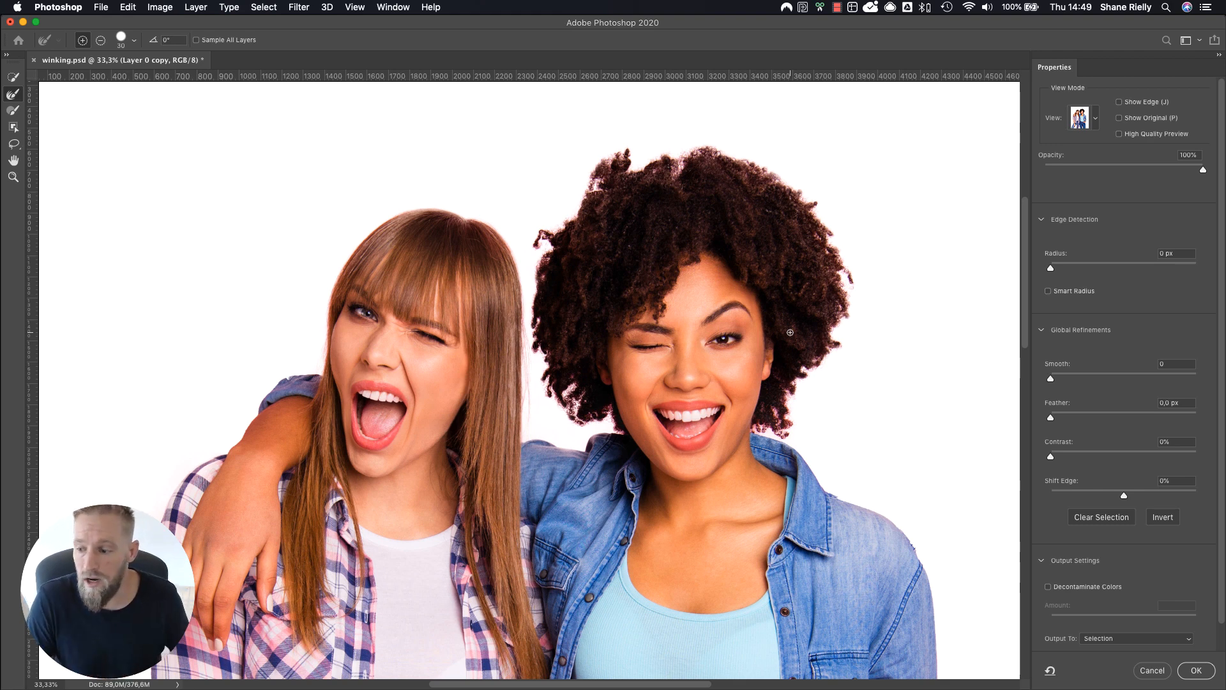
# Output the refined selection as a Layer Mask on the active layer and apply it.
pyautogui.click(1135, 640)
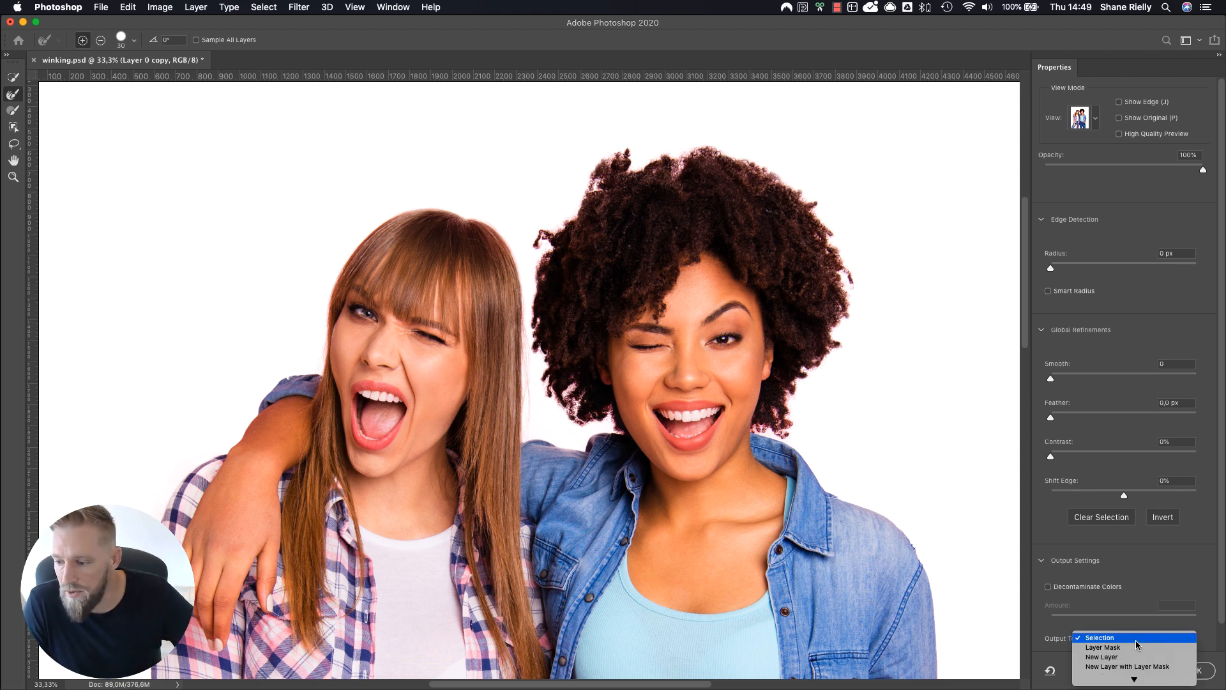
pyautogui.click(1131, 649)
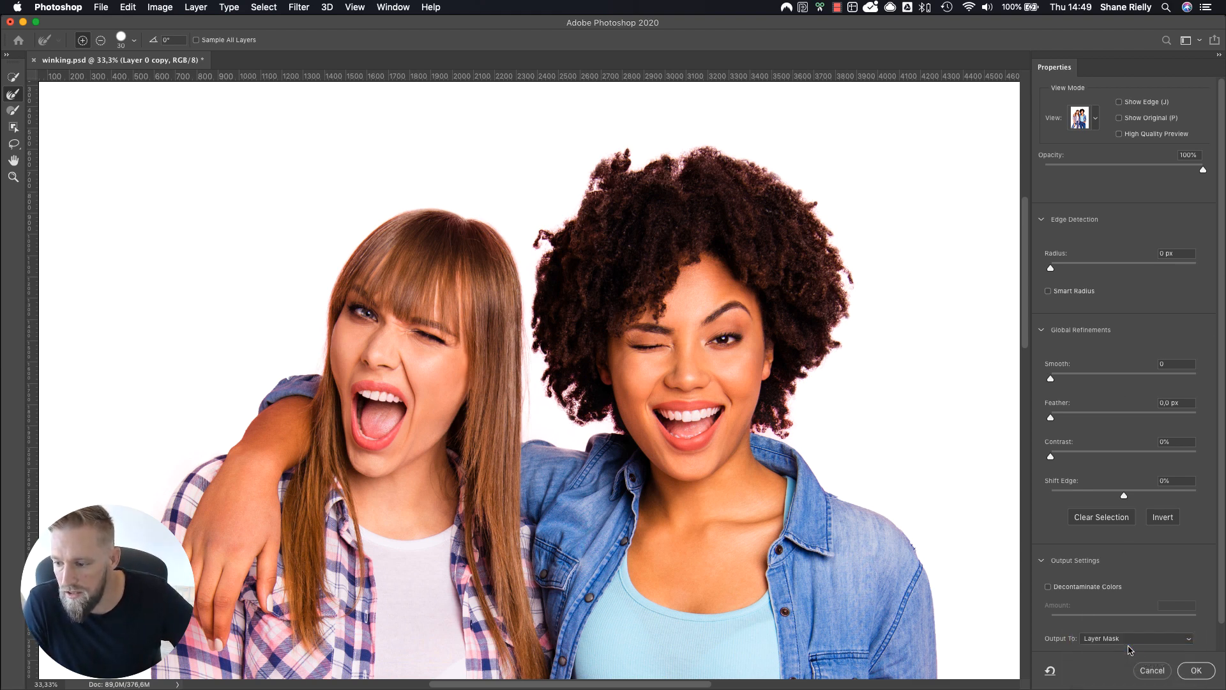
pyautogui.scroll(-1, 1102, 629)
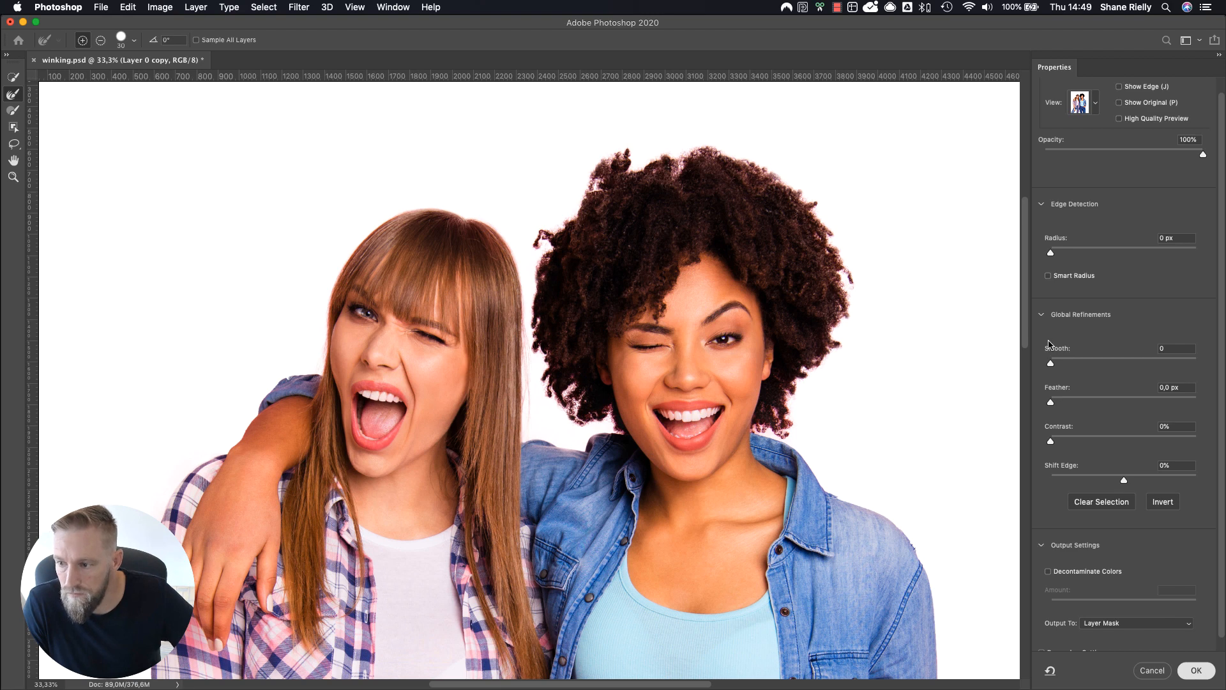
pyautogui.click(1196, 671)
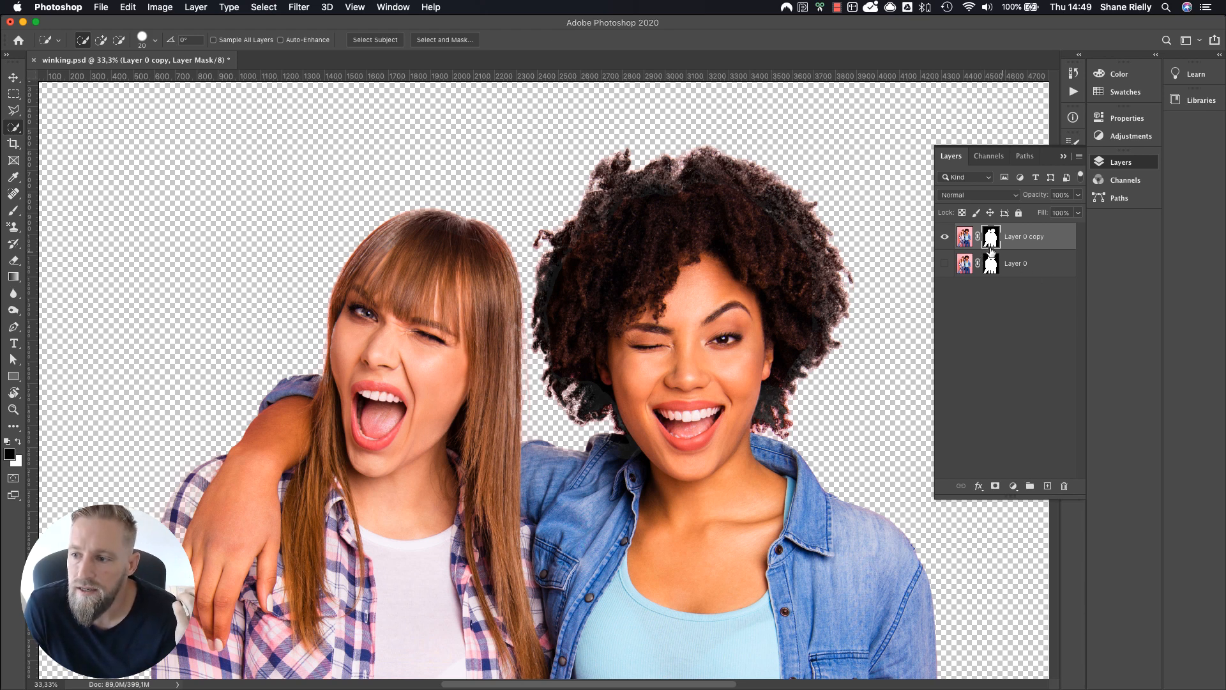
# Hide Layer 0 copy, show Layer 0 and examine its masked cutout from the faces down to the full figures.
pyautogui.click(944, 239)
pyautogui.click(945, 265)
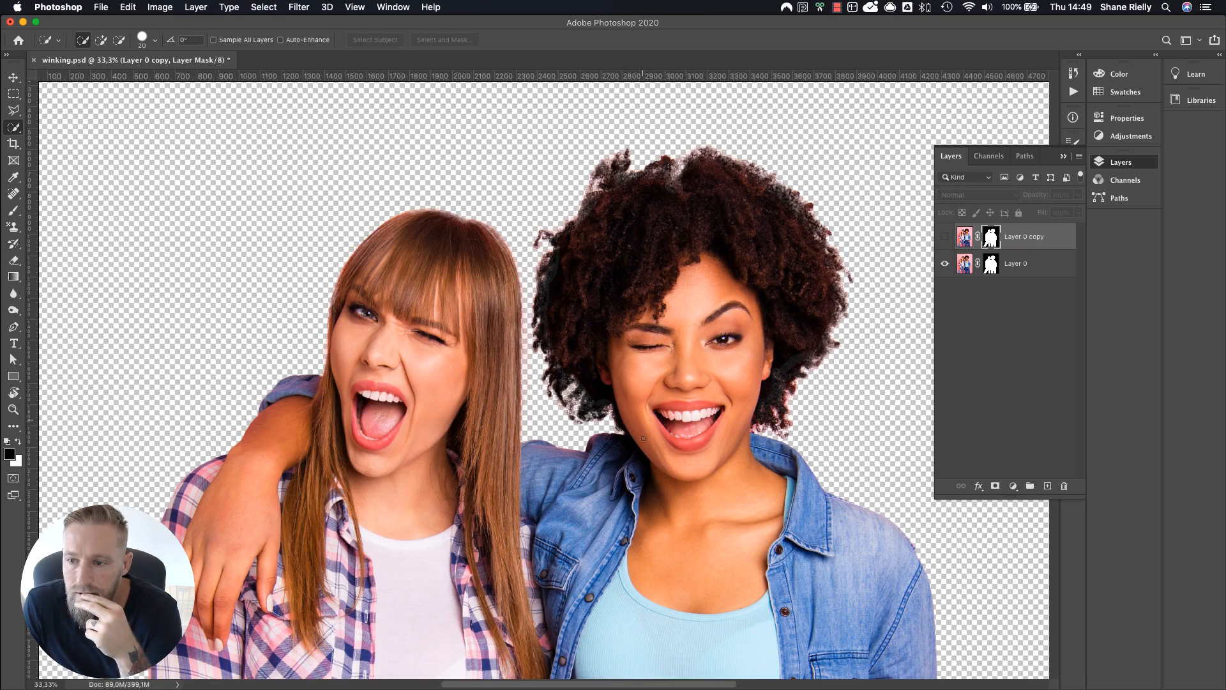
pyautogui.scroll(-10, 644, 438)
pyautogui.scroll(8, 642, 438)
pyautogui.scroll(-5, 641, 439)
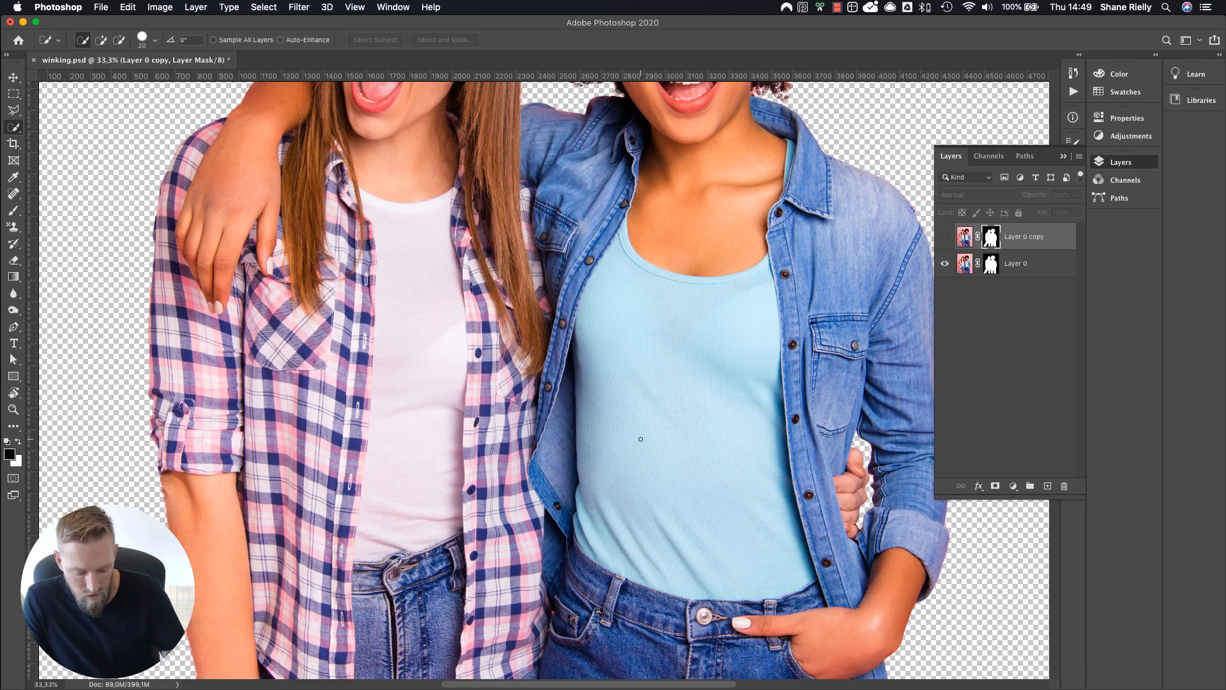
pyautogui.press('super+minus')
pyautogui.press('super+minus')
pyautogui.press('super+minus')
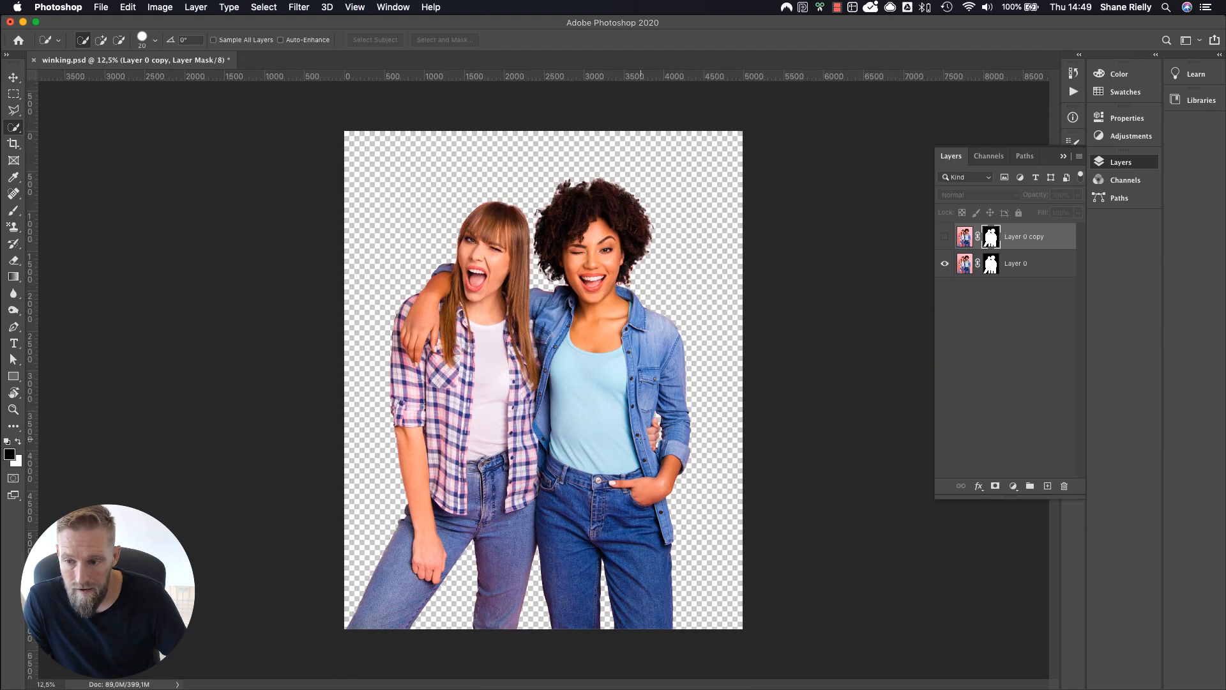